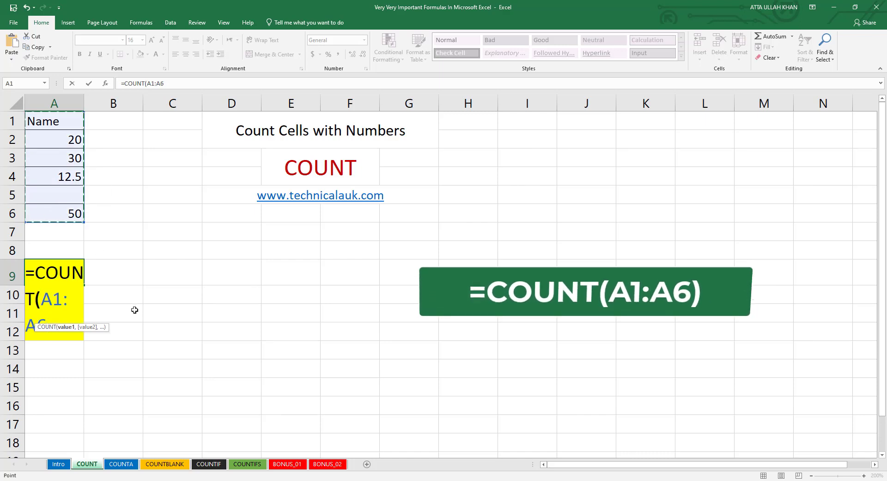
Step: Complete the COUNT formula over A1:A6 in cell A9 and reselect that cell to review it
text())
key(Return)
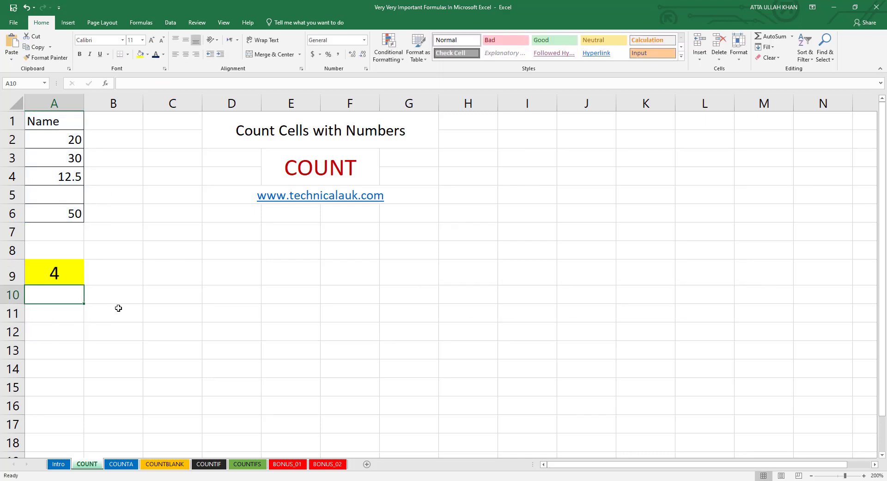
click(61, 273)
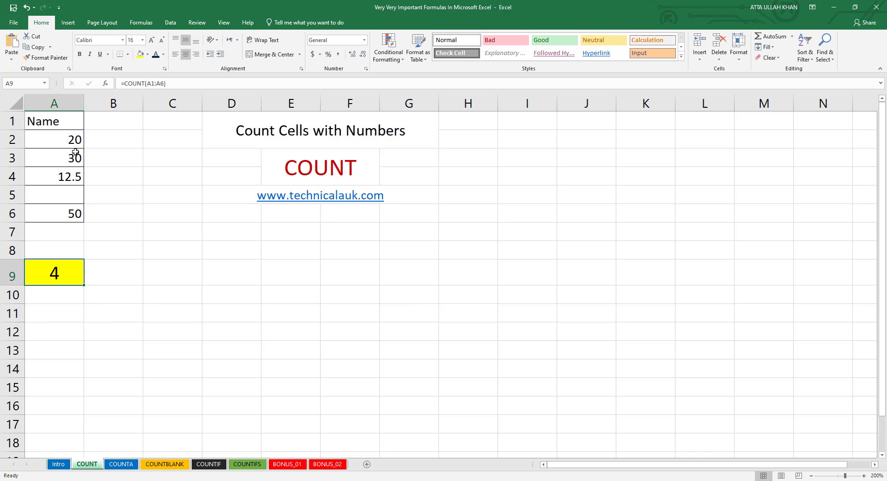
Step: Replace the text in cell A1 with the number 20
click(54, 125)
text(20)
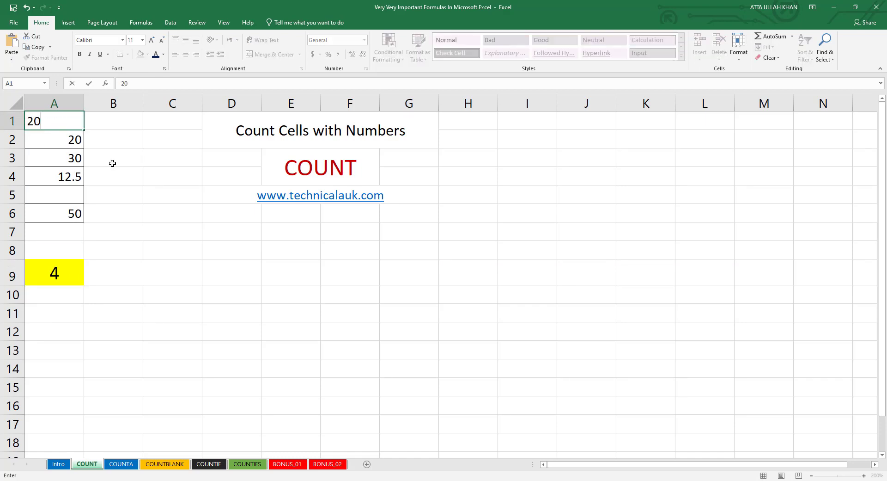
key(Return)
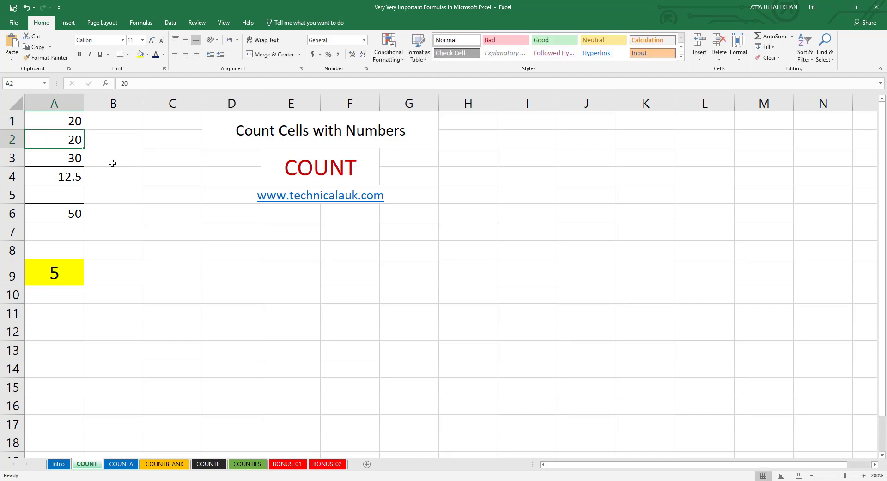
Step: Replace the numbers in cells A2 and A3 with the texts Name and Age
text(Name)
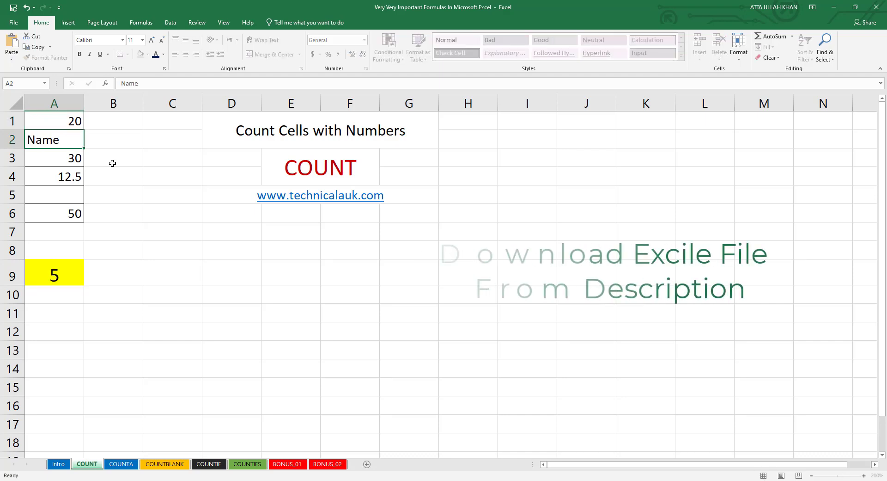
key(Return)
text(Age)
key(Return)
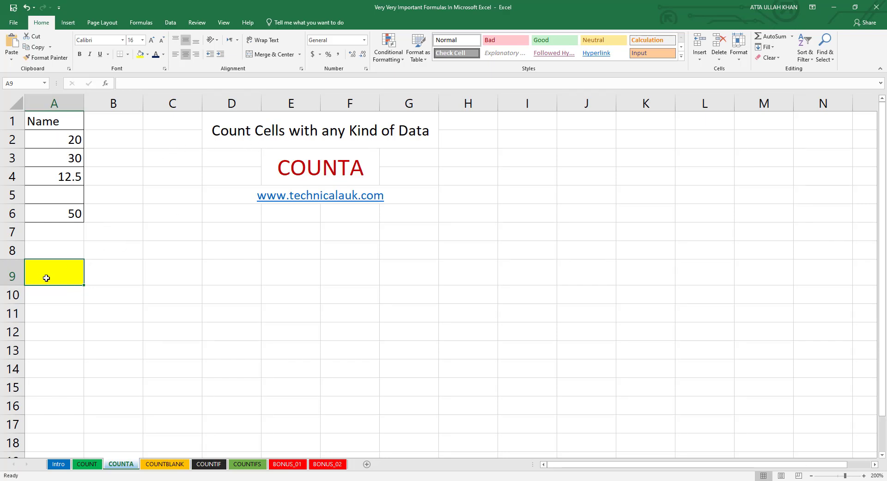
Step: Enter the formula =COUNTA(A1:A6) in the yellow cell A9 to count cells holding any kind of data
text(=counta)
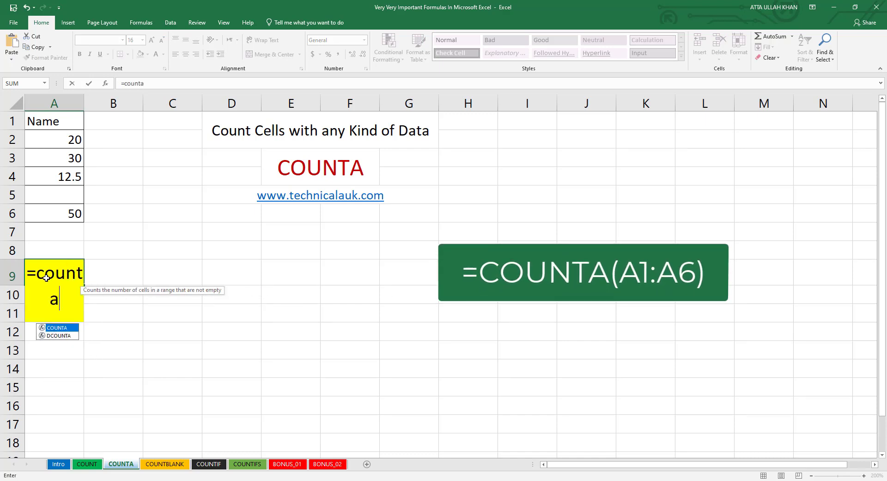
key(Tab)
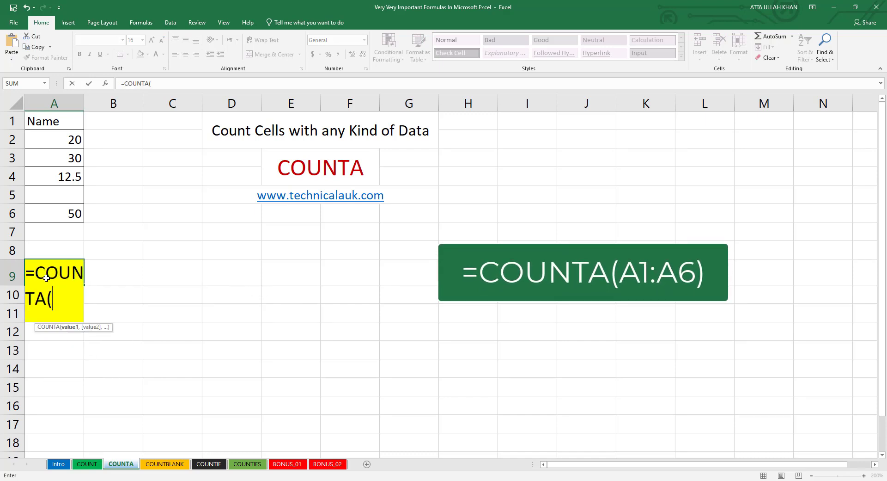
drag(67, 125, 69, 213)
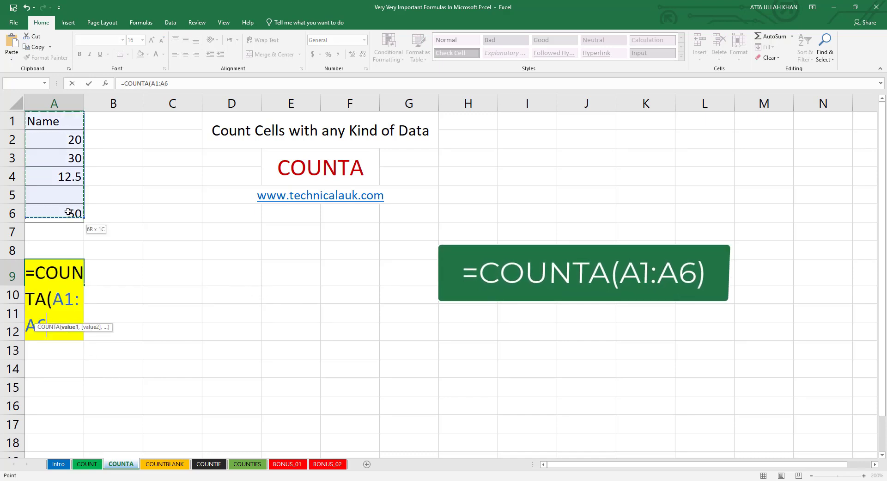
text())
key(Return)
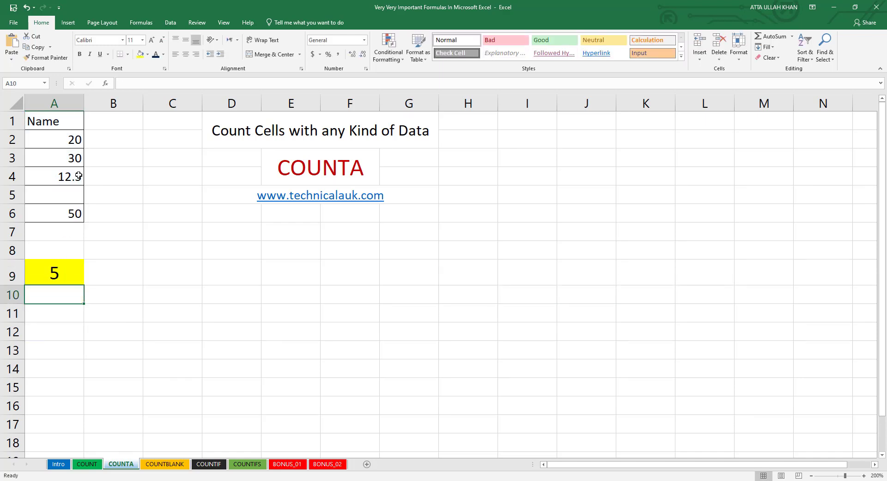
Step: Replace the number in cell A3 with the text Age
click(58, 162)
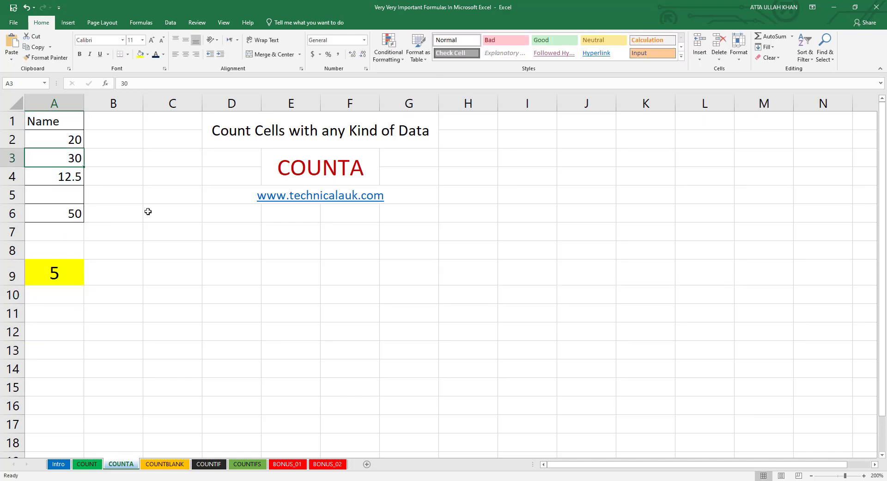
text(Age)
key(Return)
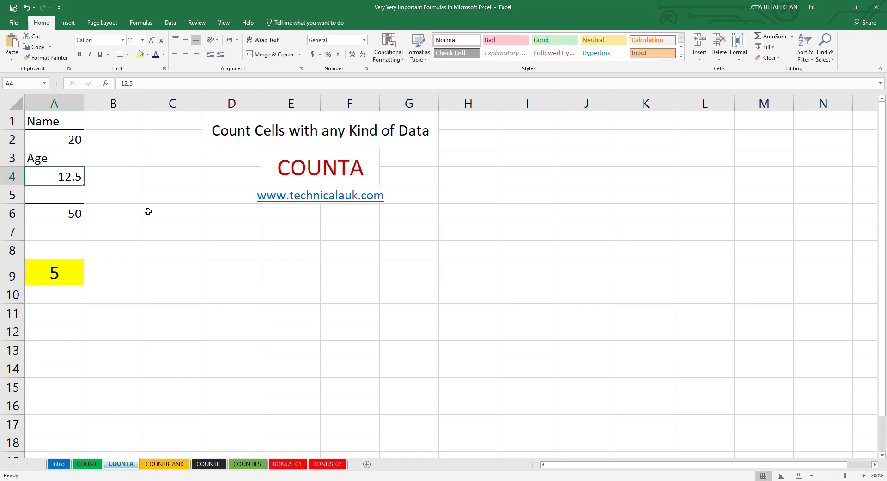
Step: Clear cell A3 and enter Age in it again to test the COUNTA formula
click(57, 164)
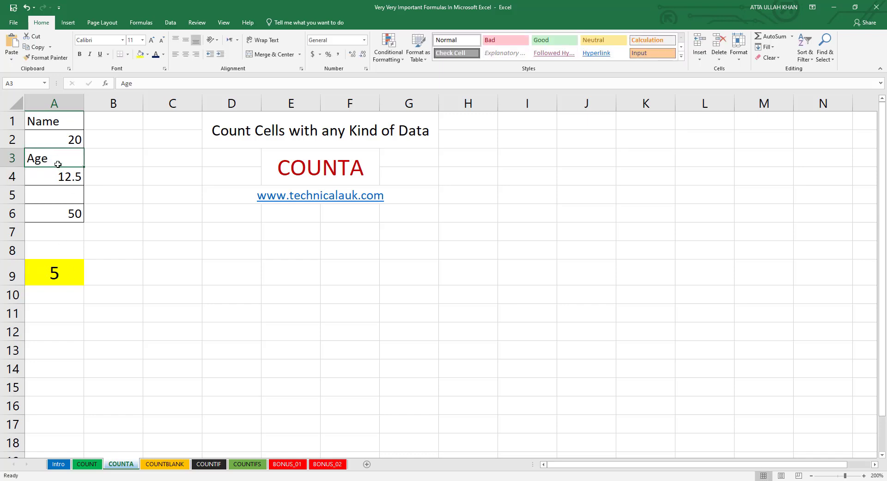
key(Delete)
text(Age)
key(Return)
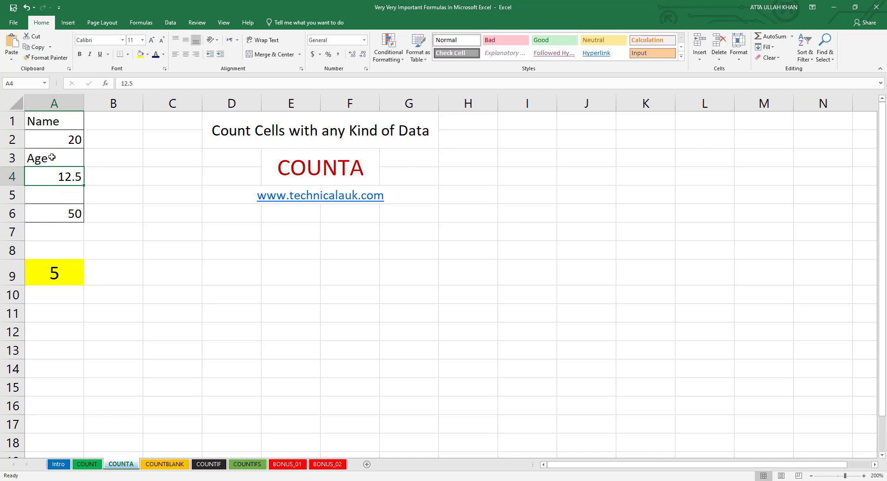
Step: Fill the blank cell A5 with the text Age
key(Return)
text(Age)
key(Return)
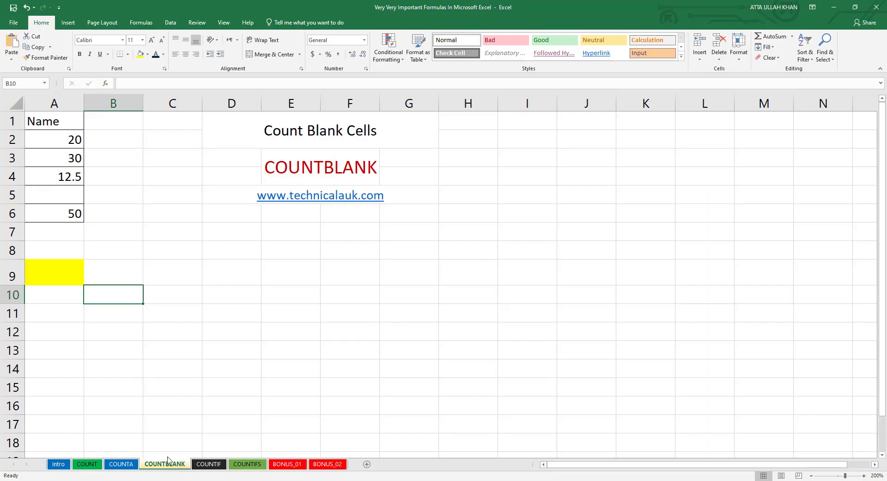
Step: Enter the formula =COUNTBLANK(A1:A6) in the yellow cell A9 to count the blank cells
click(72, 274)
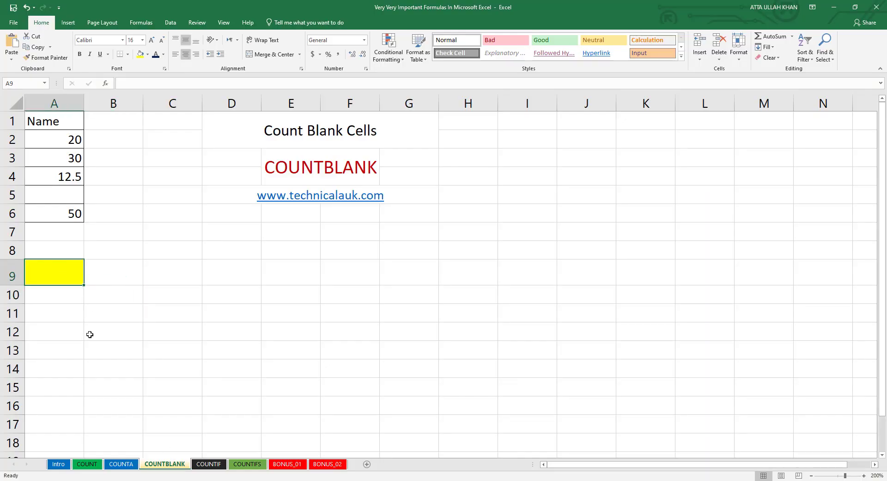
text(=countb)
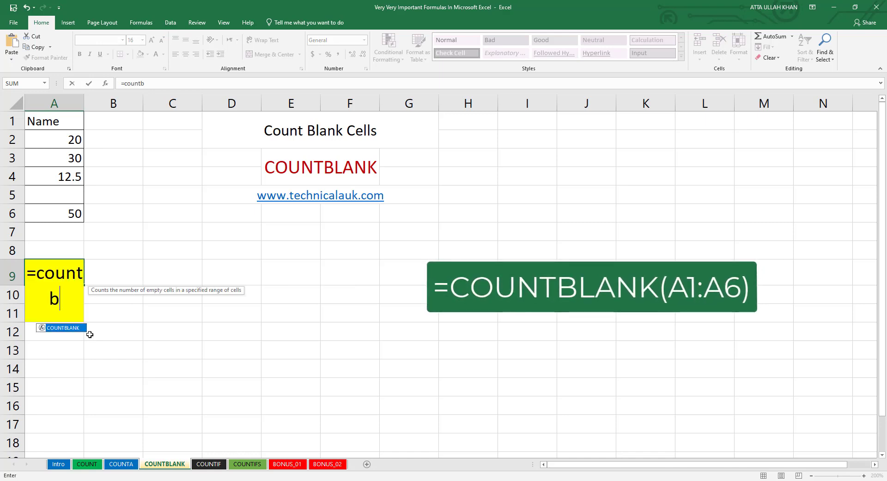
key(Tab)
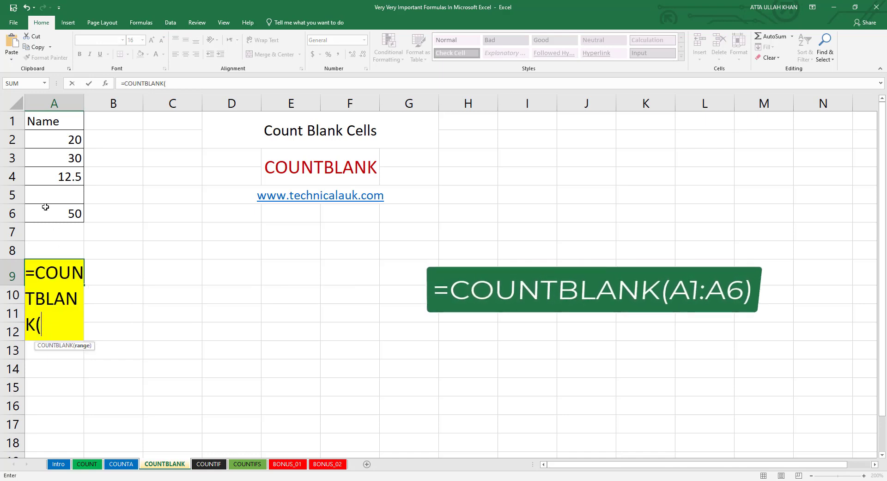
drag(39, 121, 59, 213)
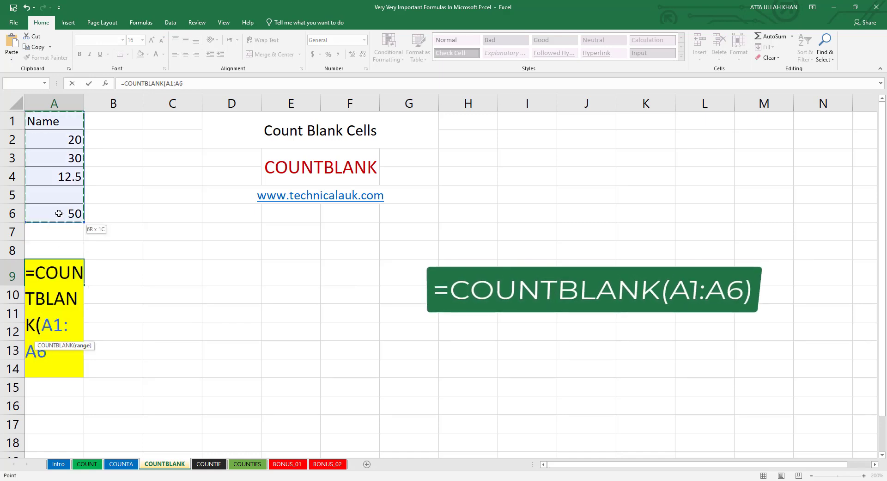
text())
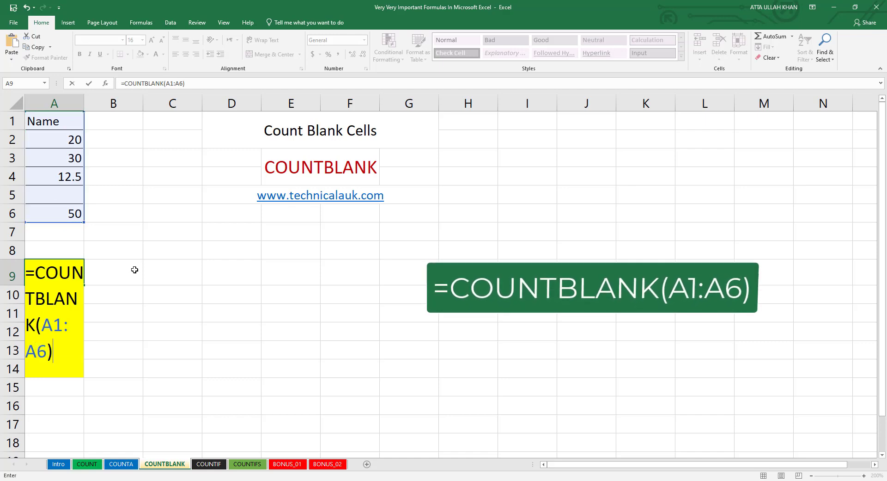
key(Return)
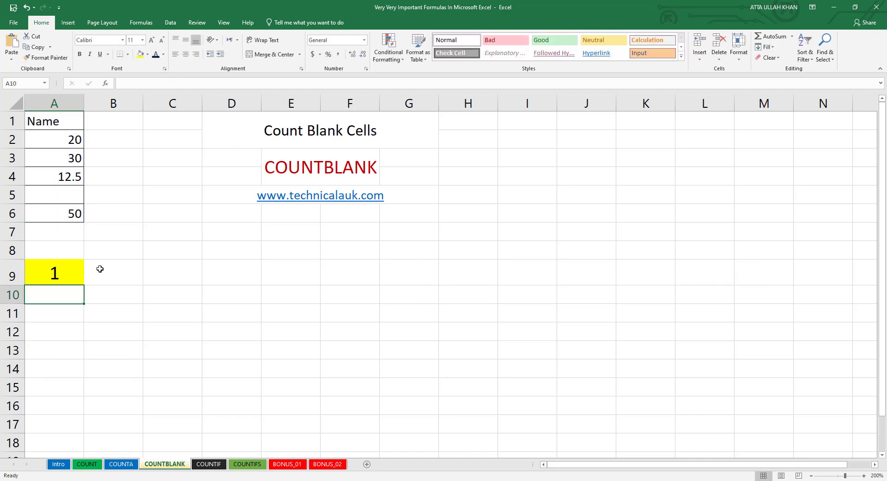
Step: Clear the contents of cell A4 to test the COUNTBLANK formula
click(67, 177)
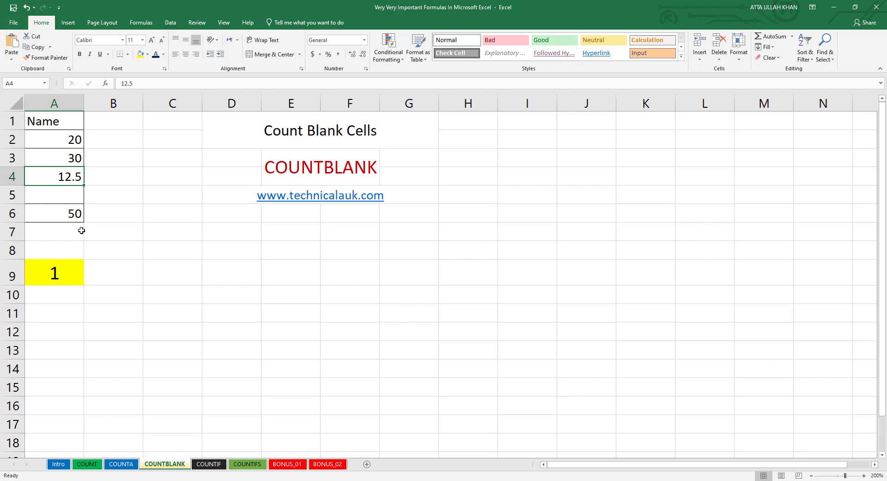
key(Delete)
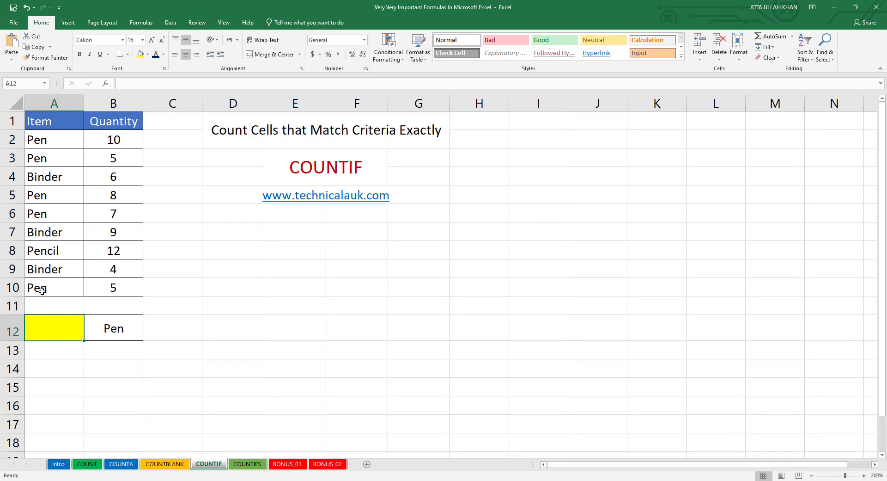
Step: Enter the formula =COUNTIF(A2:A10,"Pen") in the yellow cell A12 to count the Pen items
text(=count)
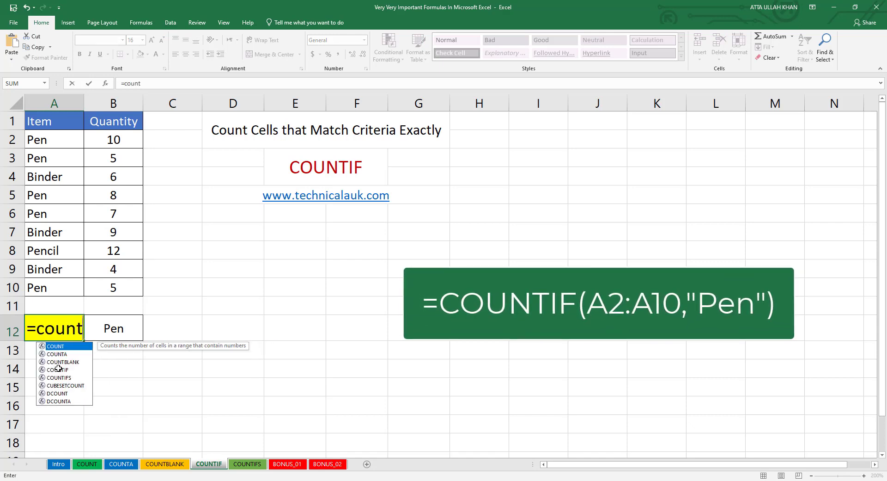
text(if)
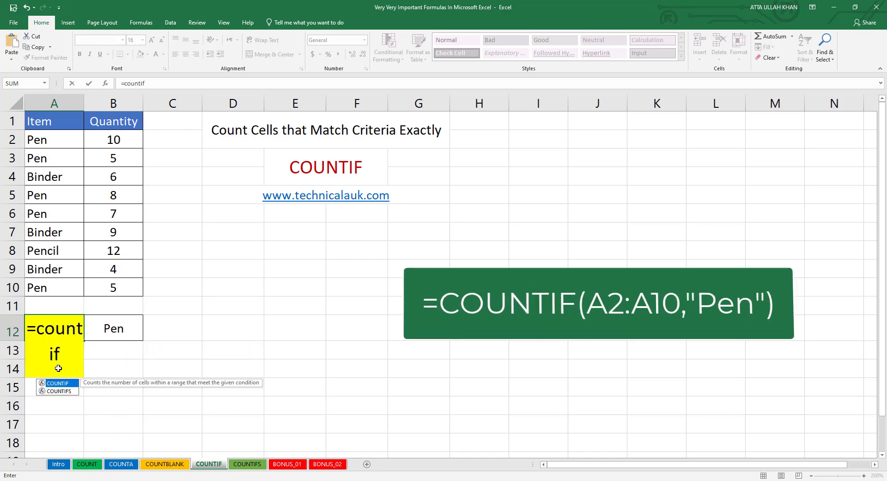
key(Tab)
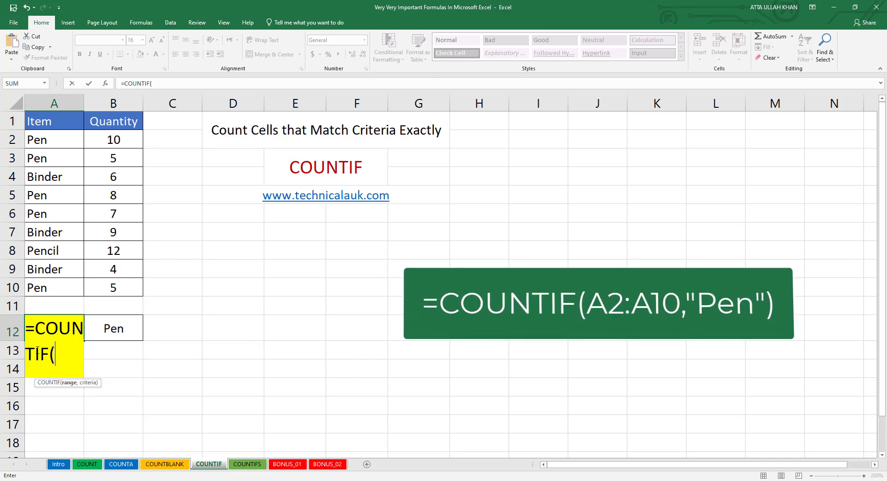
drag(46, 139, 61, 294)
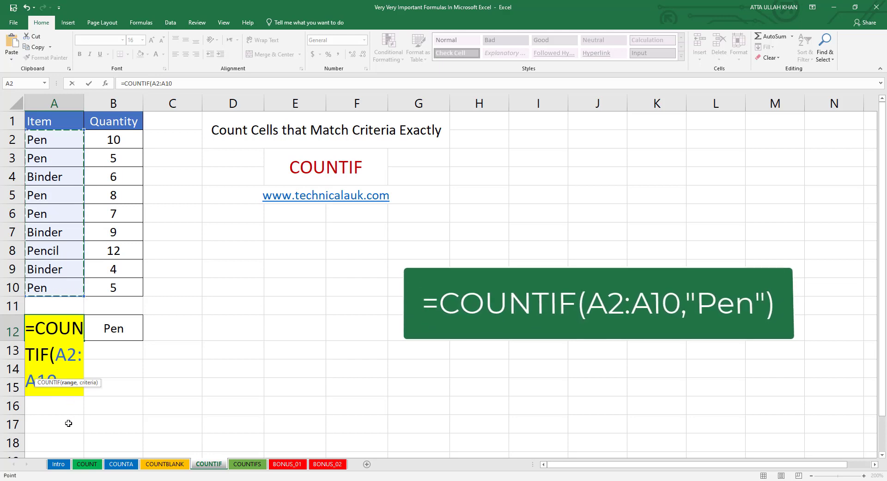
text(,"Pe)
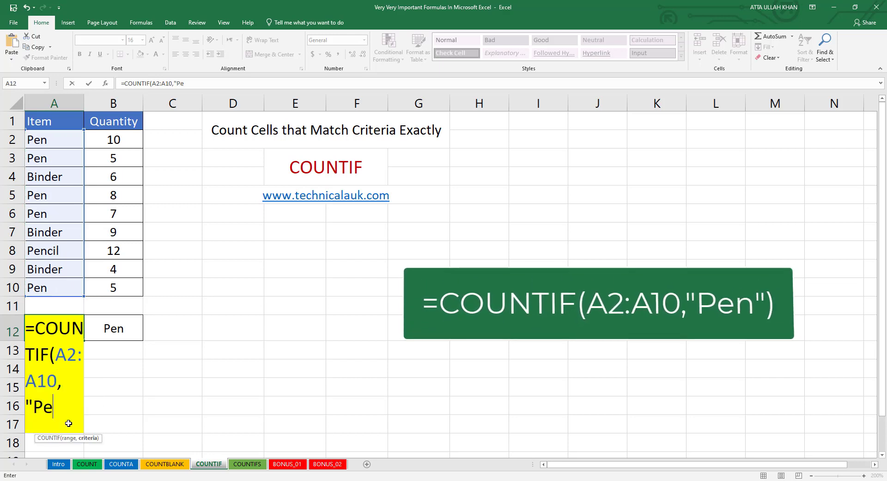
text(n ))
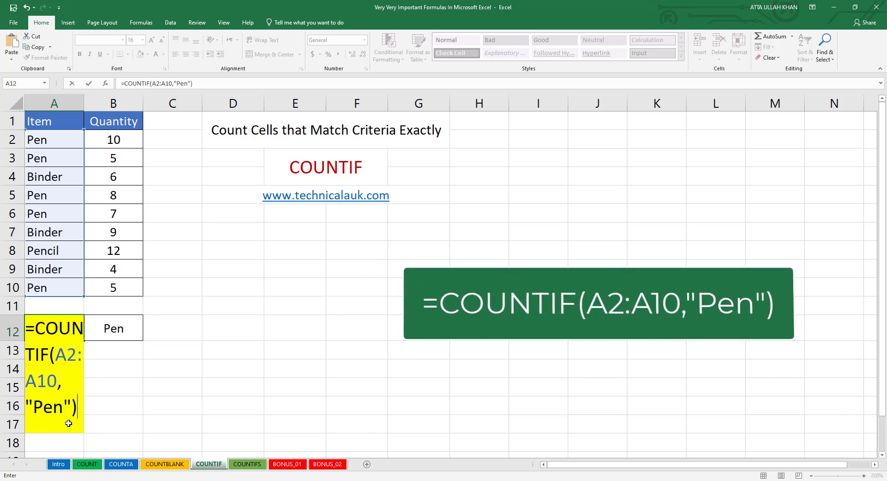
key(Return)
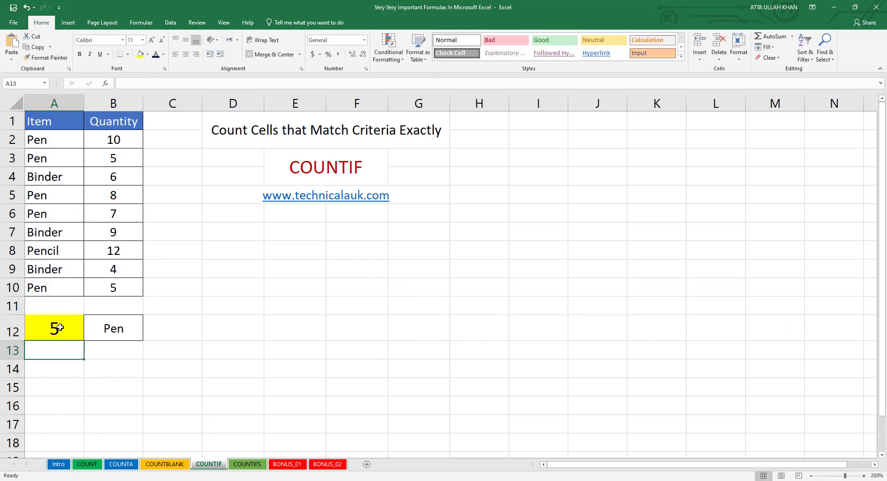
Step: Check the Pen entries in the Item column and replace the item in cell A4 with Pen
click(57, 290)
click(47, 216)
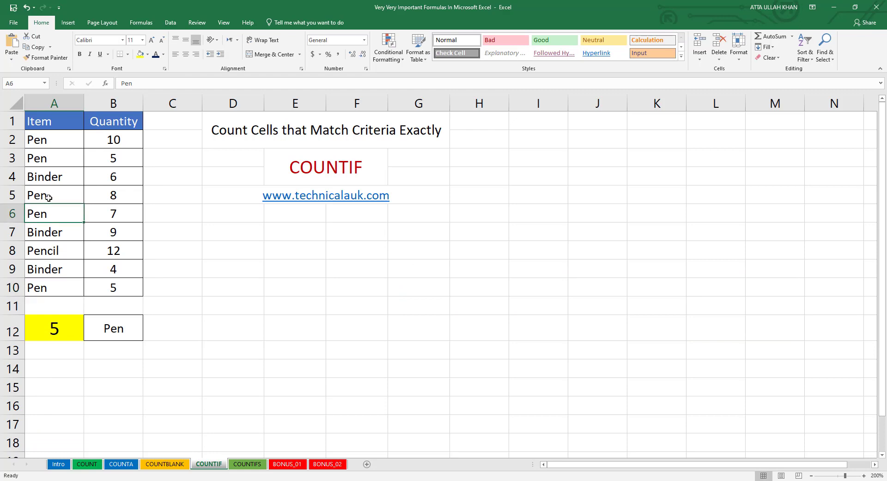
click(50, 196)
click(51, 158)
click(49, 137)
click(44, 176)
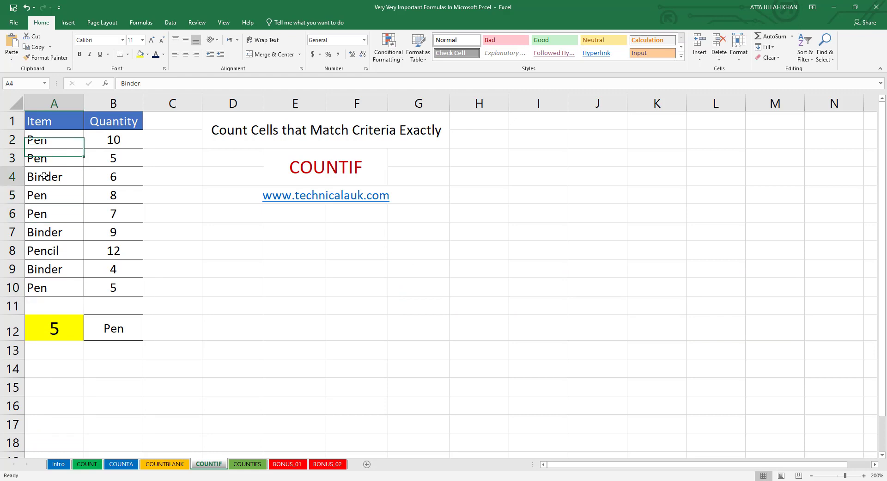
text(Pen)
key(Return)
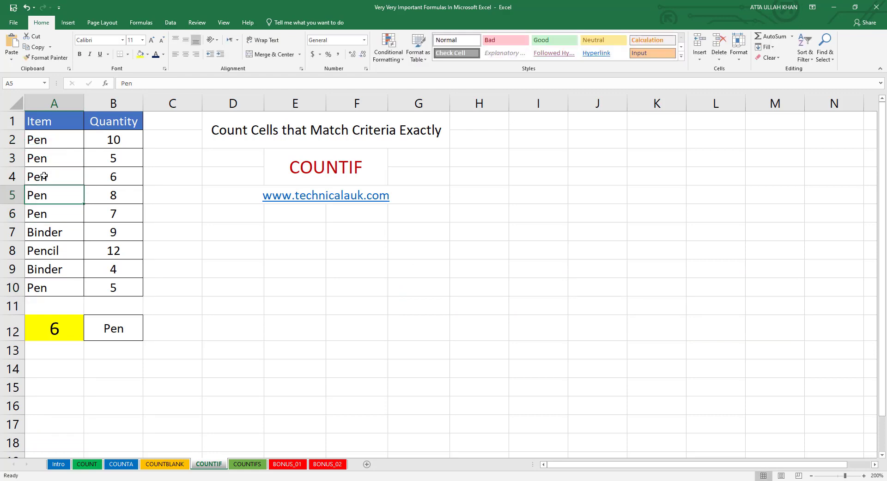
Step: Replace the Binder item in cell A7 with Pen
text(Pen)
key(Return)
key(Return)
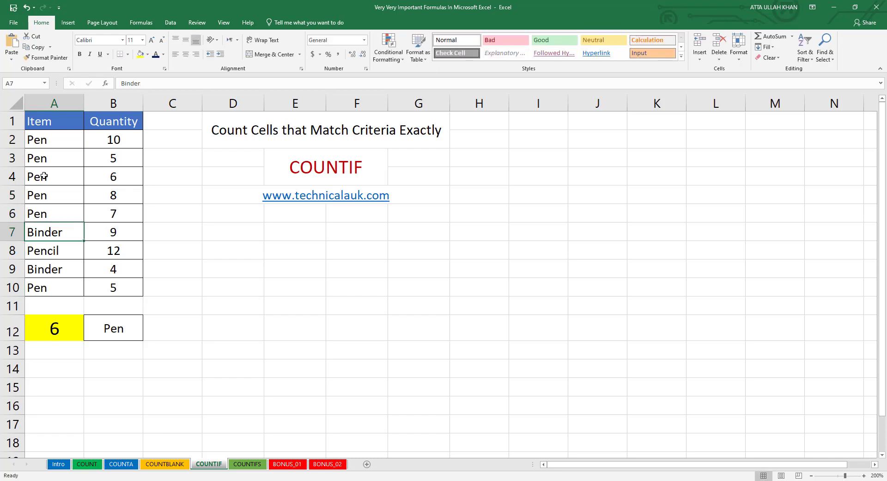
text(Pen)
key(Return)
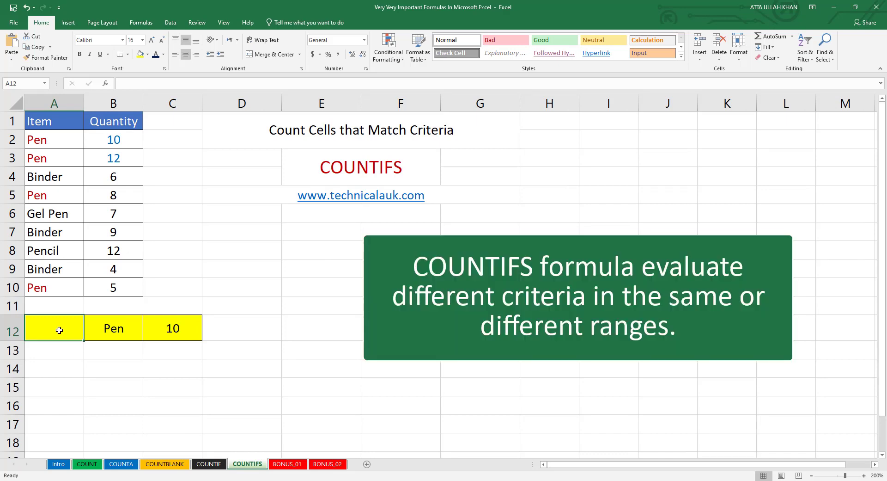
Step: Enter the formula =COUNTIFS(A1:A10,B12,B1:B10,">="&C12) in cell A12 to count Pen items meeting the quantity threshold
text(=countifs)
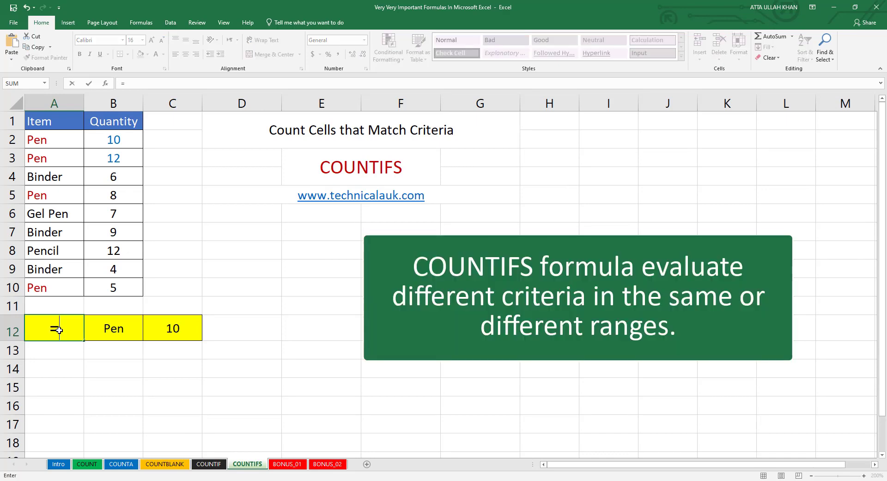
key(Tab)
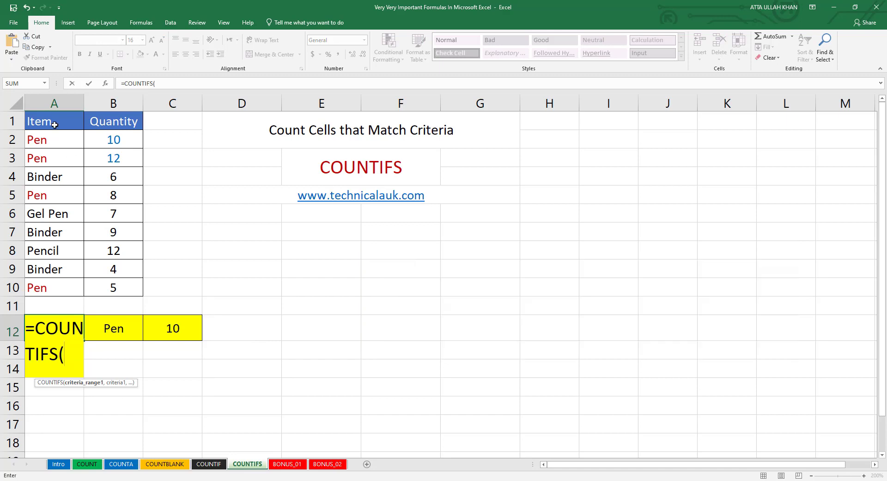
drag(53, 125, 42, 289)
text(,)
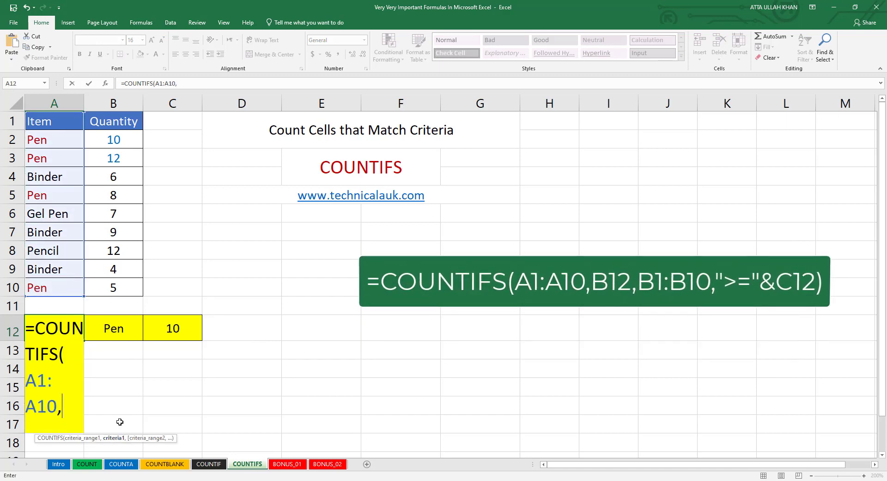
click(124, 329)
text(,)
drag(110, 123, 114, 287)
text(,)
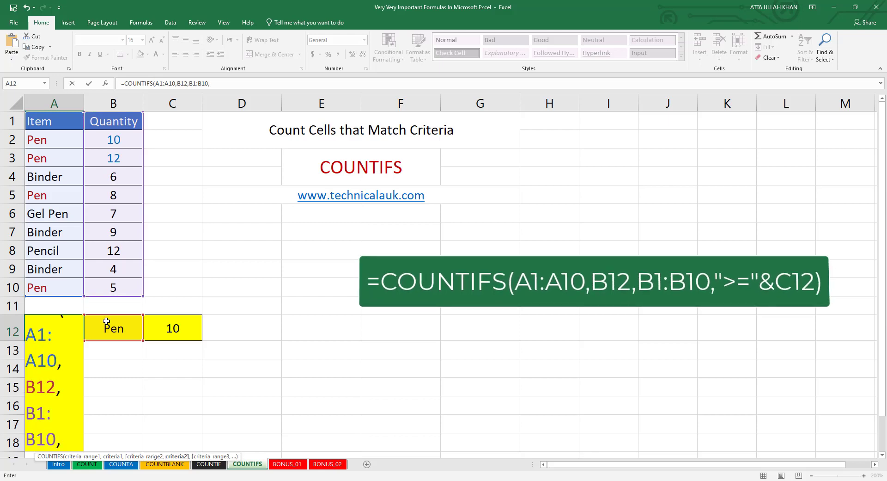
text(">="&)
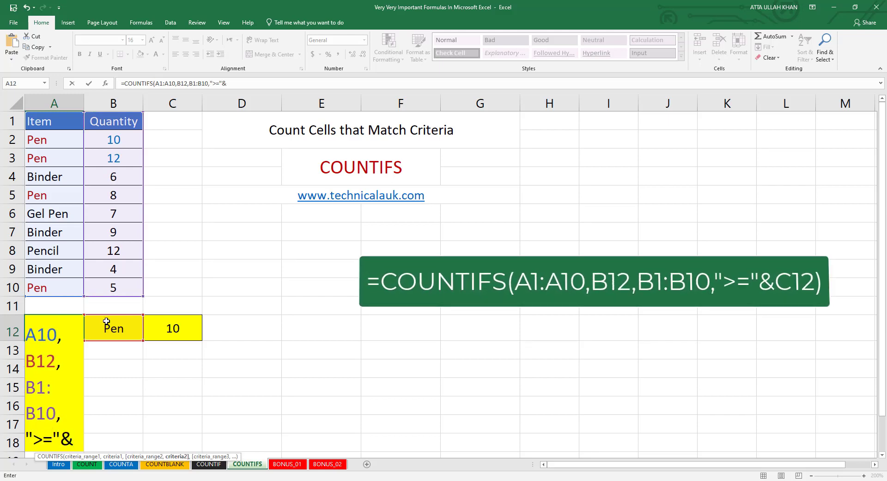
text(C12))
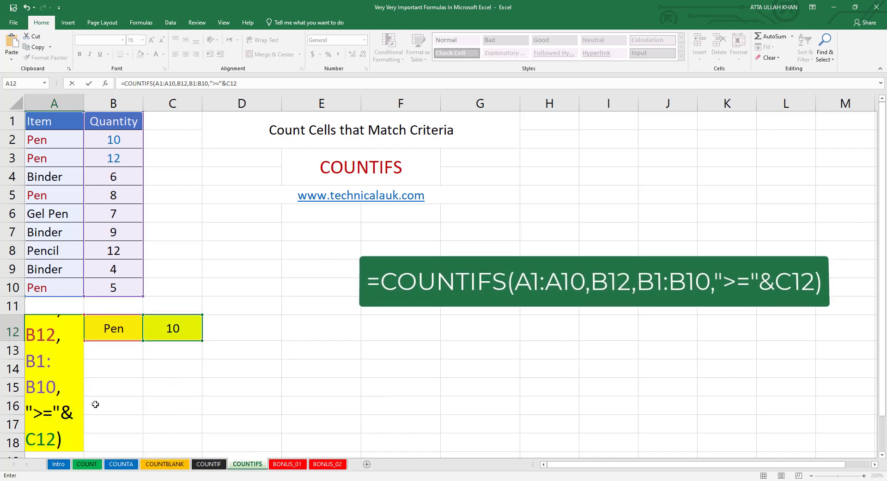
key(Return)
click(56, 329)
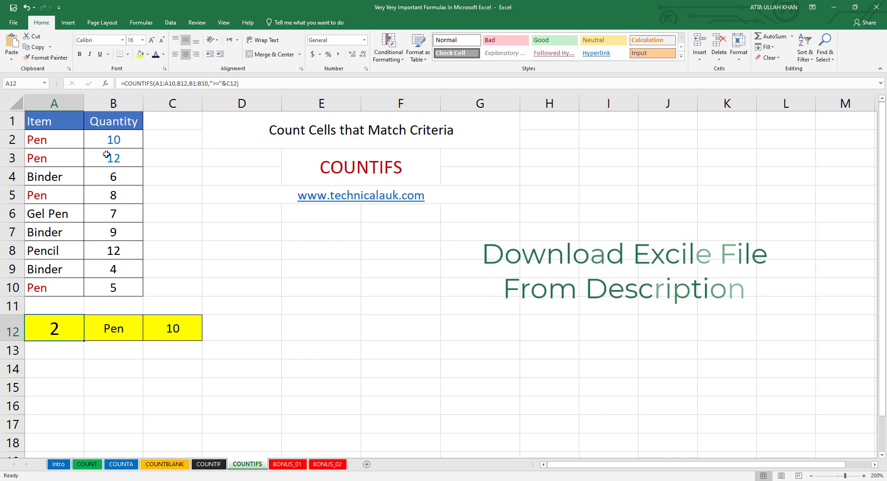
Step: Set the Pen quantities to 12 in cell B5 and 15 in cell B10 to test the COUNTIFS formula
click(95, 193)
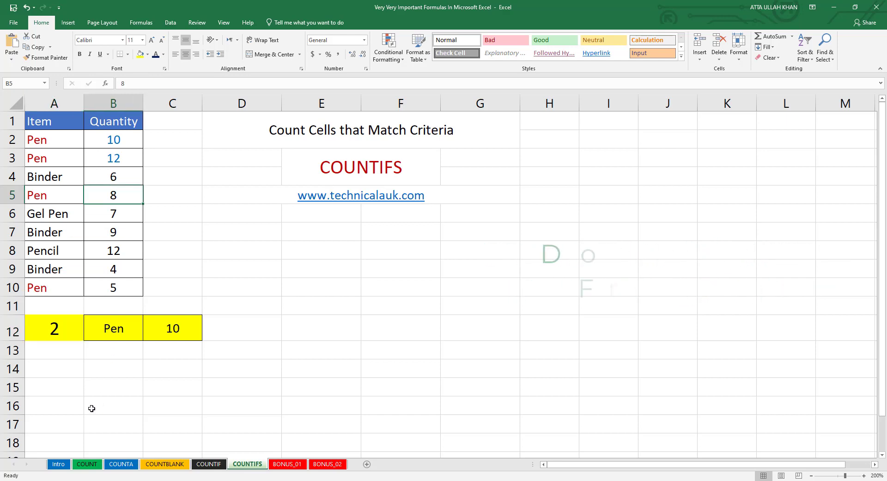
text(12)
key(Return)
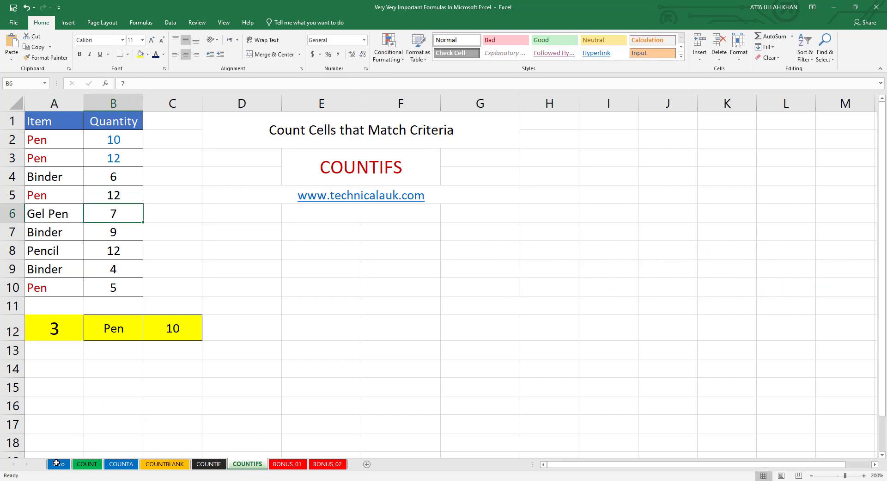
click(100, 283)
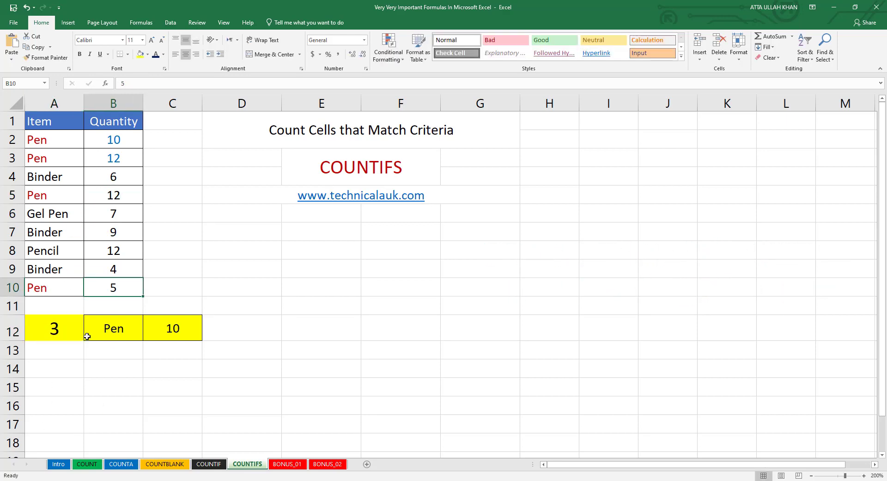
text(15)
key(Return)
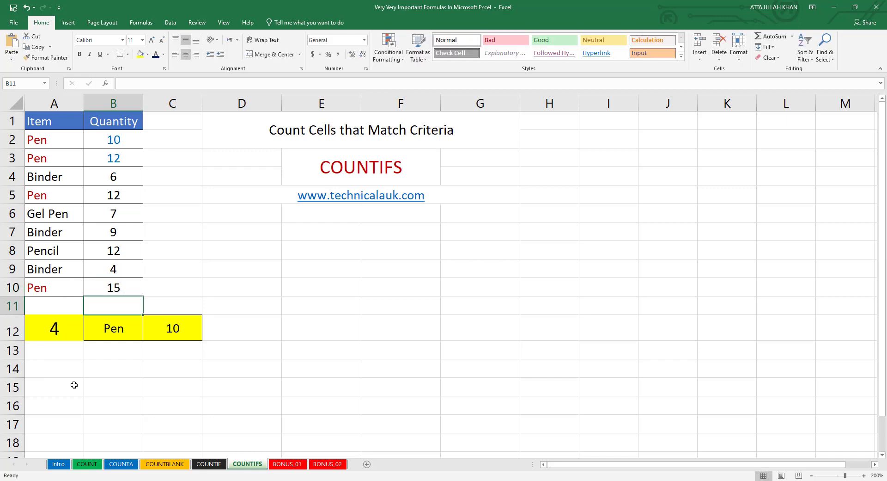
Step: Change the item in cell A8 from Pencil to Pen to test the COUNTIFS formula
click(67, 249)
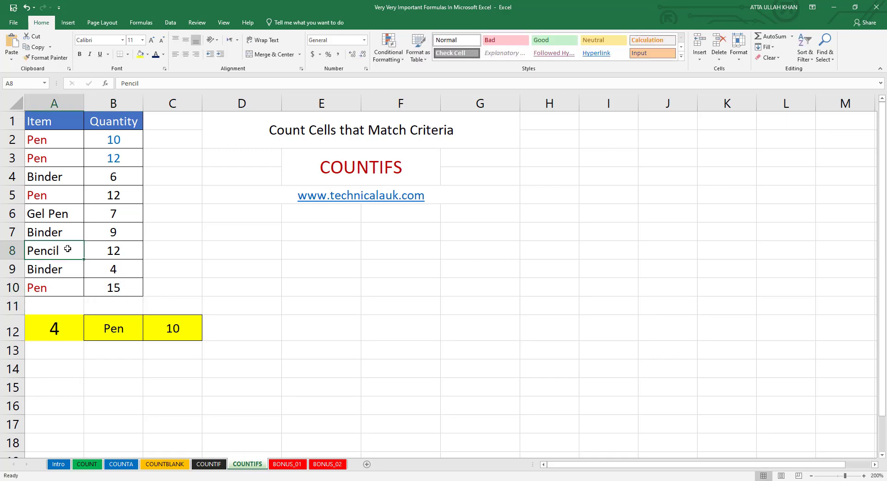
key(BackSpace)
key(BackSpace)
key(BackSpace)
key(Return)
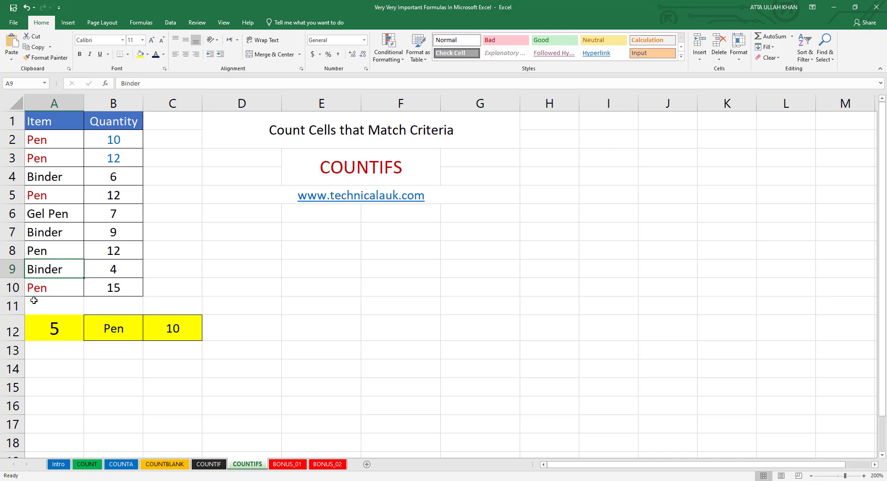
Step: Replace the item in cell A8 with Blinder
click(52, 284)
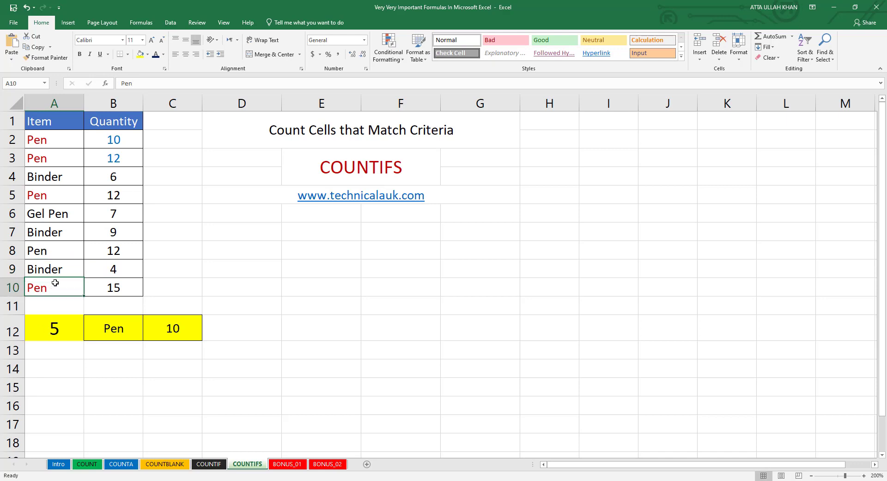
click(53, 249)
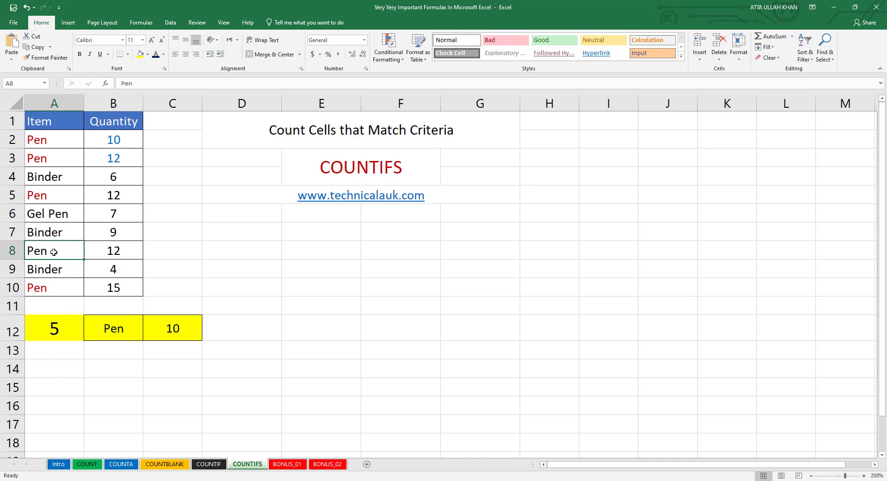
text(Blind)
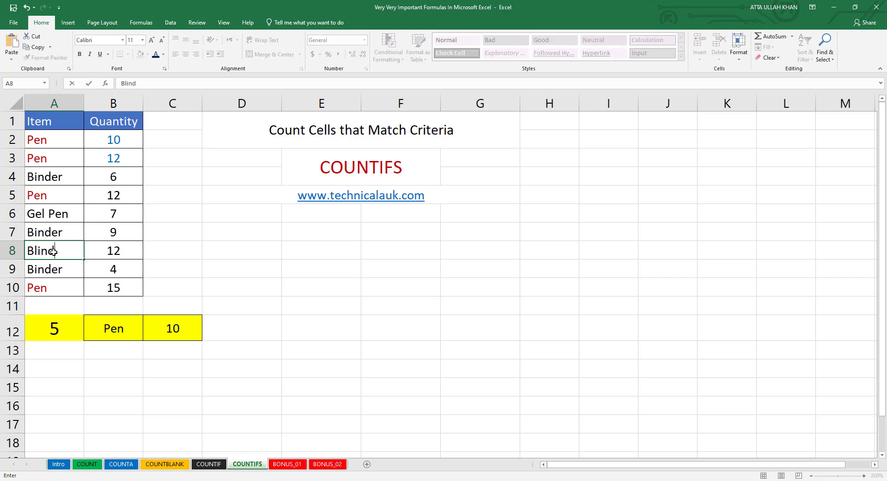
text(er)
key(Return)
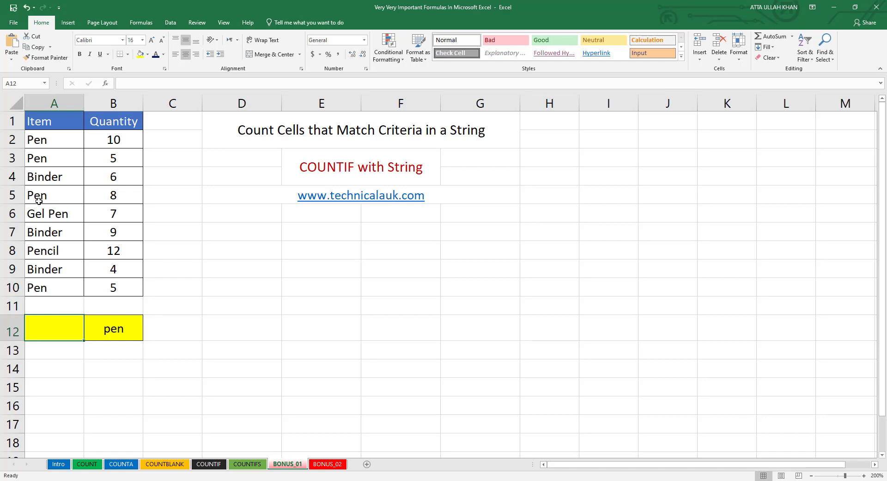
Step: Enter the formula =COUNTIF(A1:A10,"*"&B12&"*") in cell A12 of the BONUS_01 sheet to count items containing pen
text(=count)
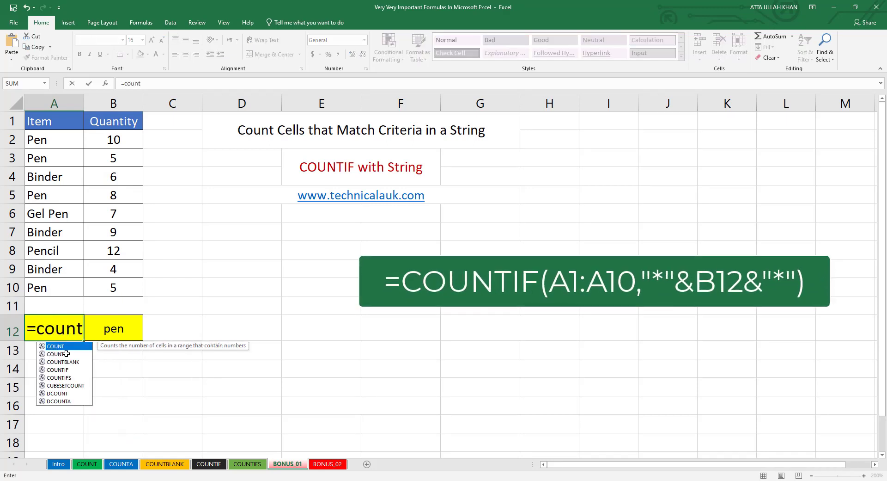
key(Tab)
drag(51, 122, 51, 305)
text(,)
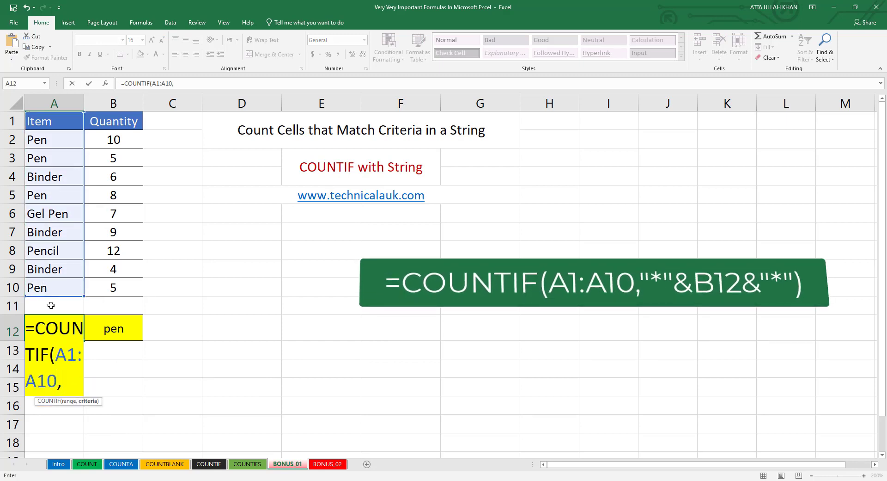
text("*"&)
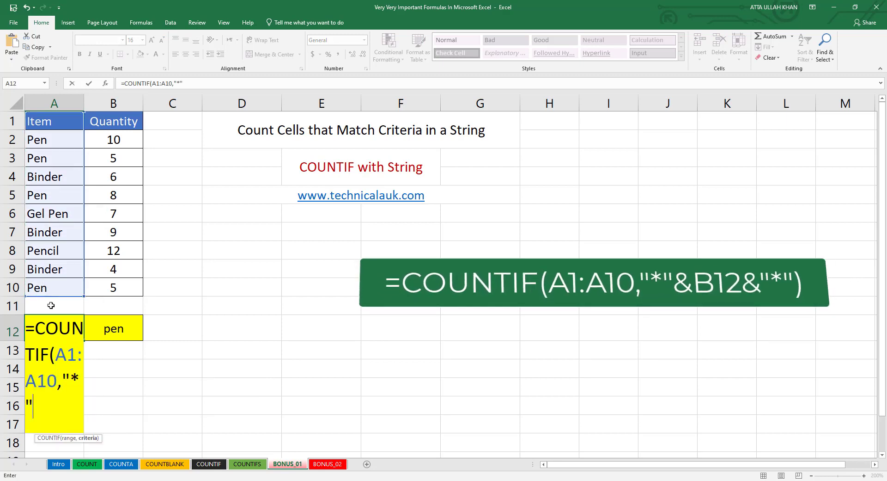
text(B12)
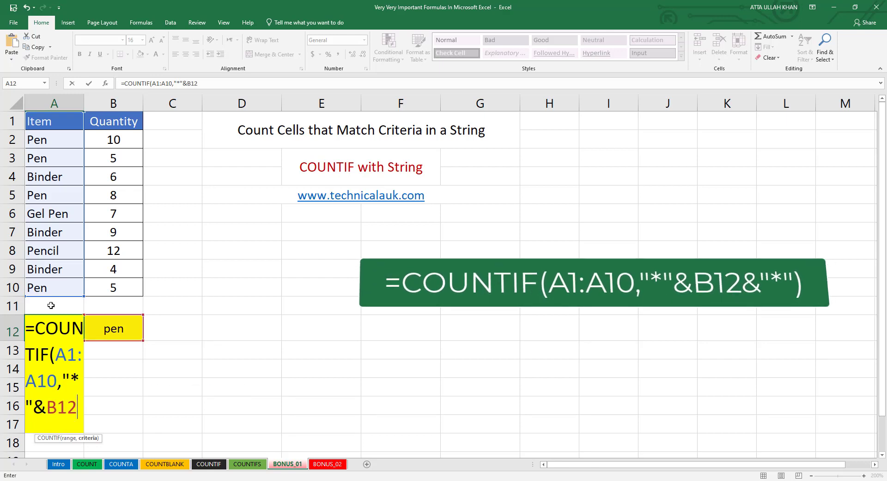
text(&)
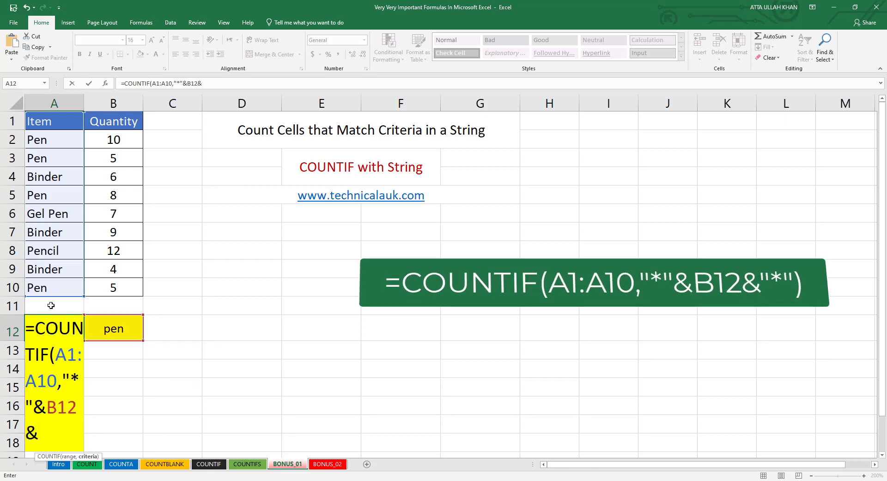
text("*"))
key(Return)
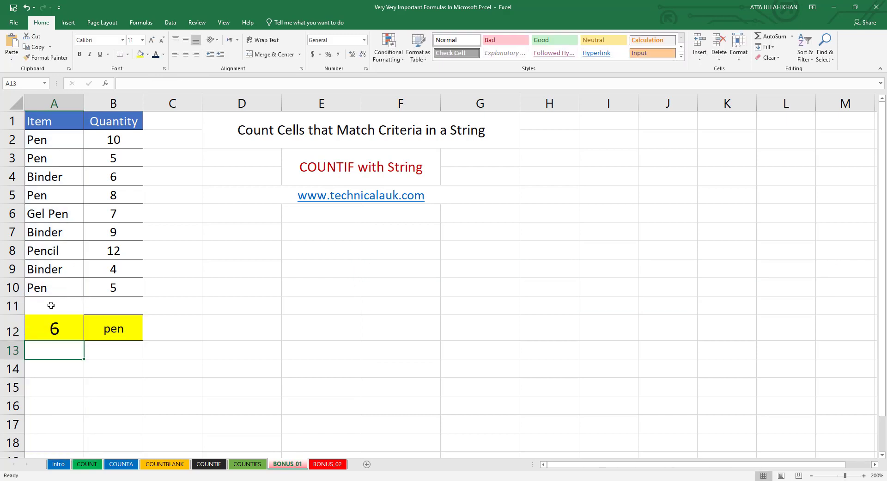
Step: Check the formula result against the Item column entries that contain the text pen
click(39, 328)
click(43, 290)
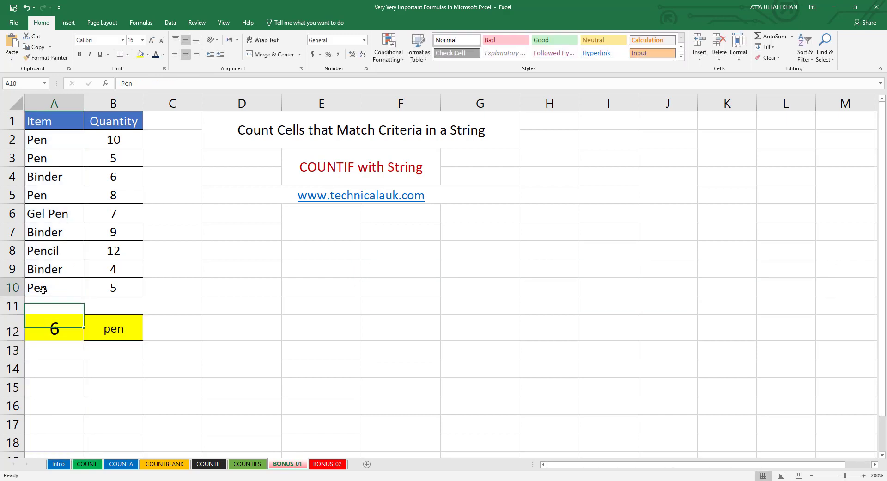
click(45, 255)
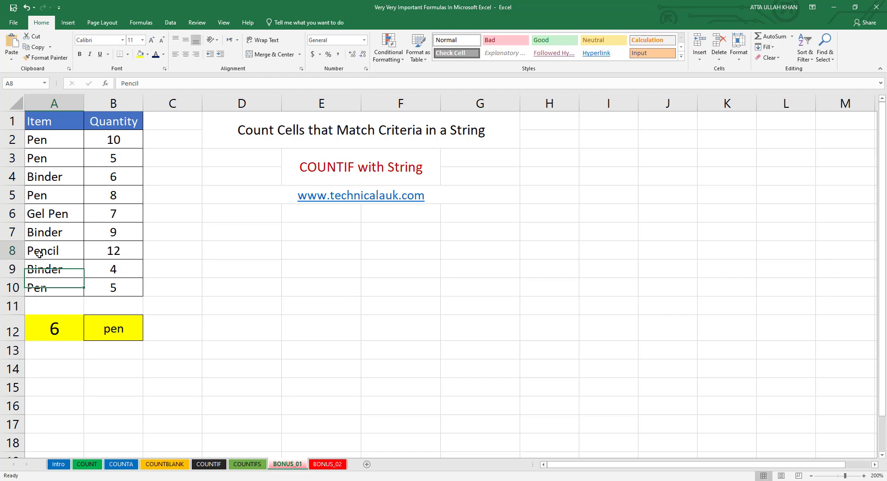
click(57, 215)
click(45, 196)
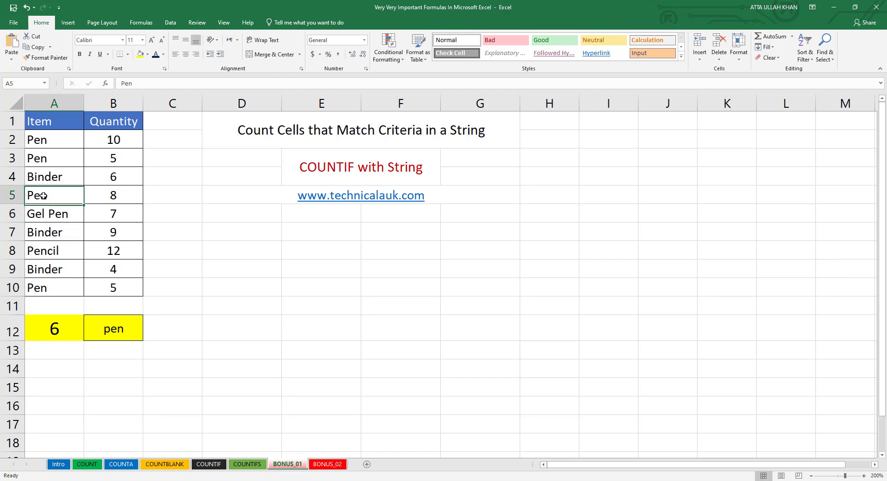
click(43, 159)
click(43, 138)
Step: Replace the Binder item in cell A4 with Pencil and check the COUNTIF result in A12
click(54, 178)
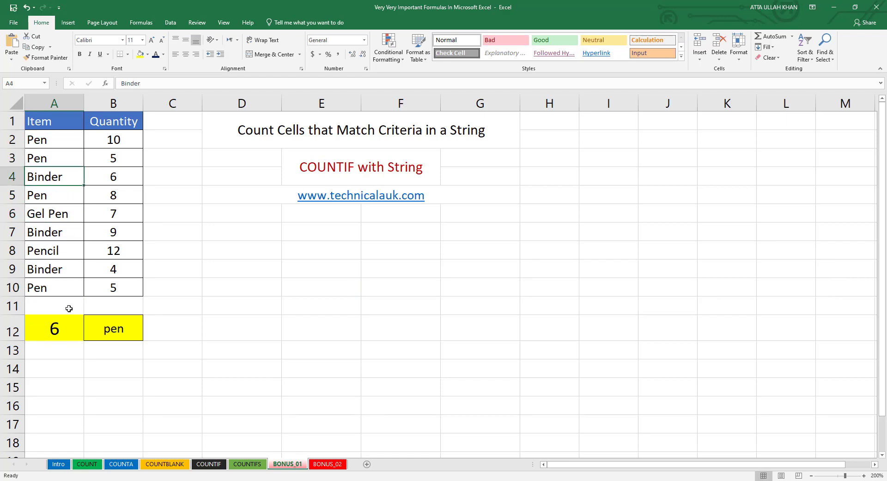
text(Pencil)
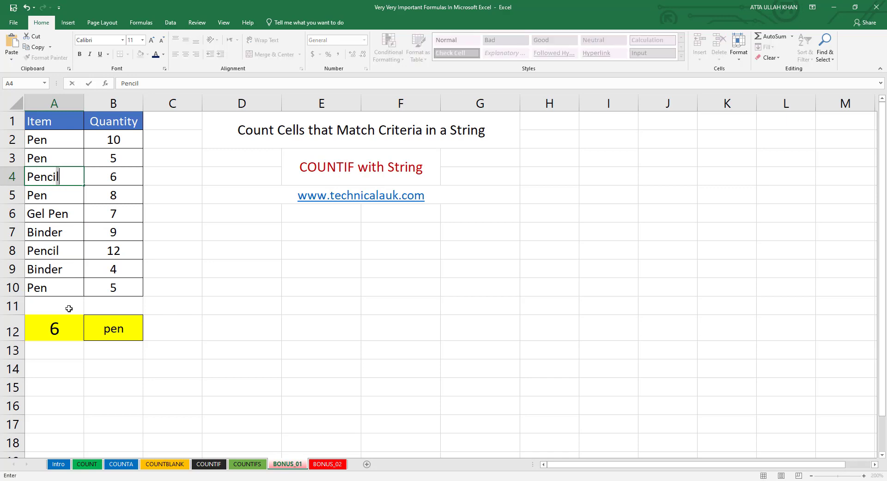
key(Return)
click(66, 320)
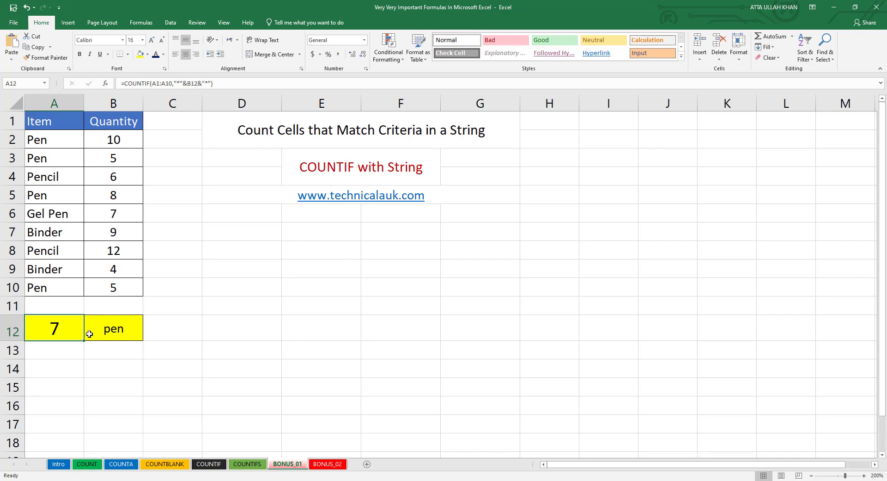
click(70, 352)
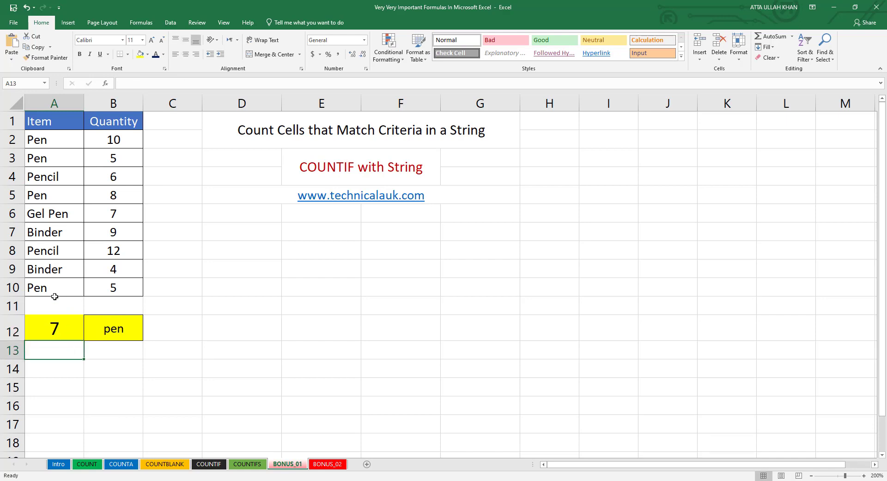
Step: Replace the Binder item in cell A9 with Pencil
click(56, 272)
text(Pe)
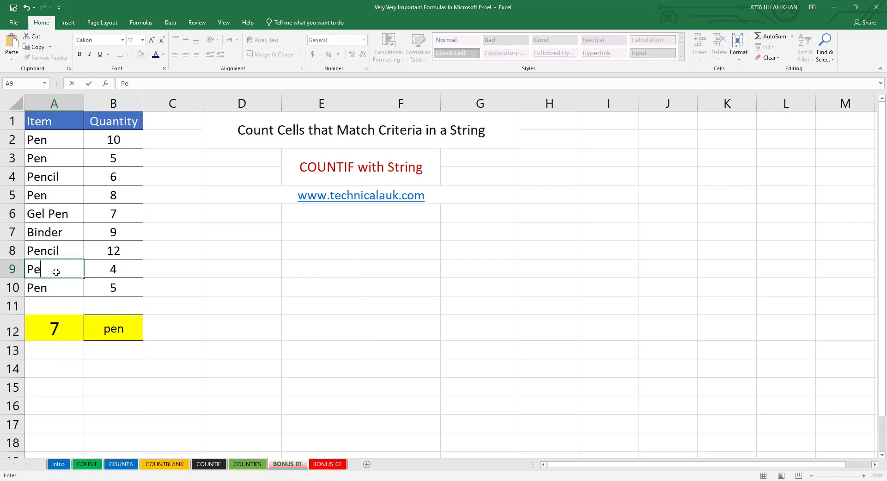
text(ncil)
key(Return)
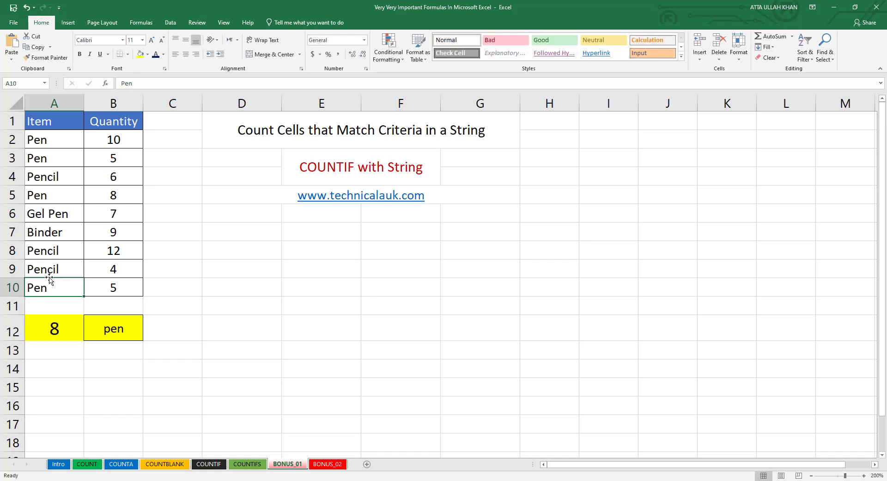
Step: Replace the Binder item in cell A7 with Gel Pen and check the formula cell A12
click(48, 233)
text(Gel Pen)
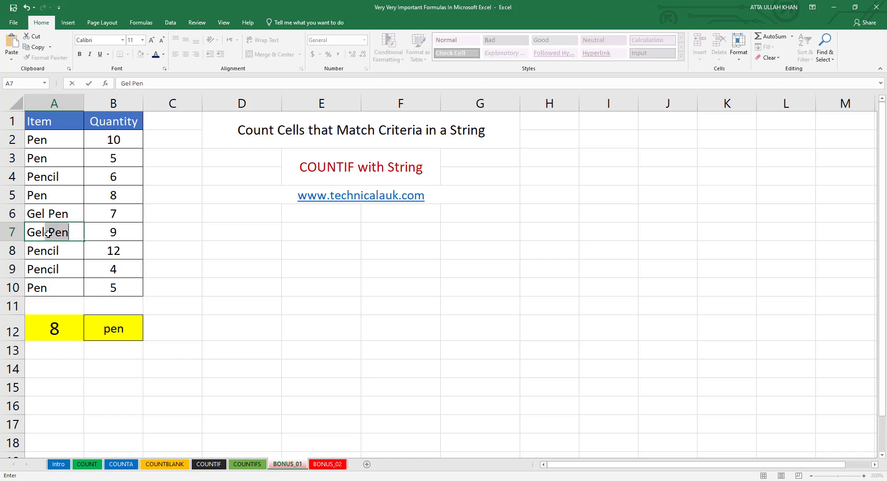
key(Return)
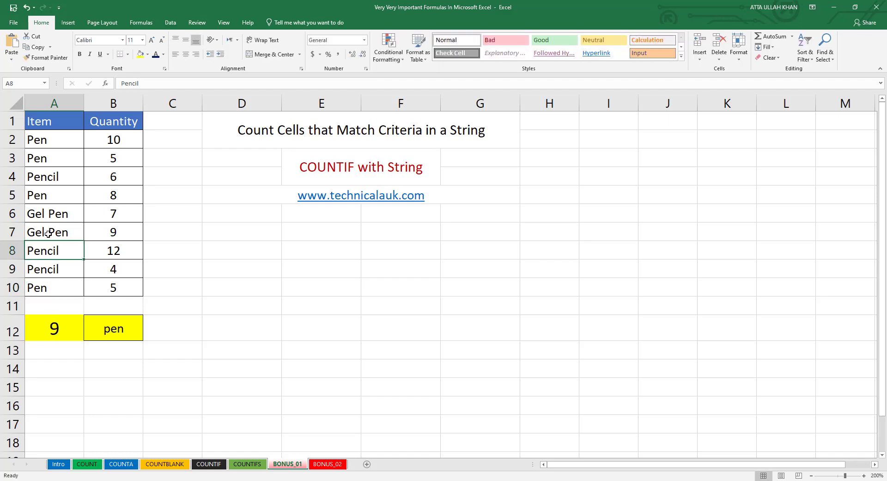
click(62, 321)
click(93, 347)
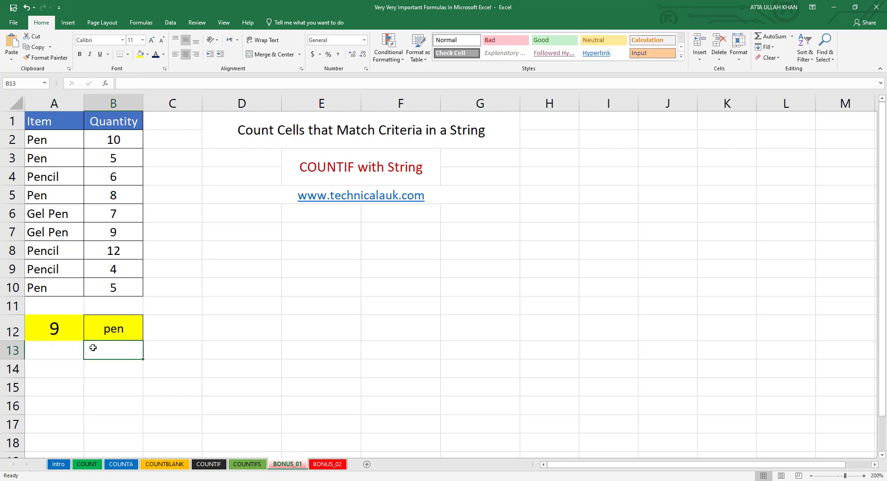
Step: Clear the SUBTOTAL formula from cell D7 on the BONUS_02 sheet and inspect the range used by the COUNT formula in D6
click(263, 237)
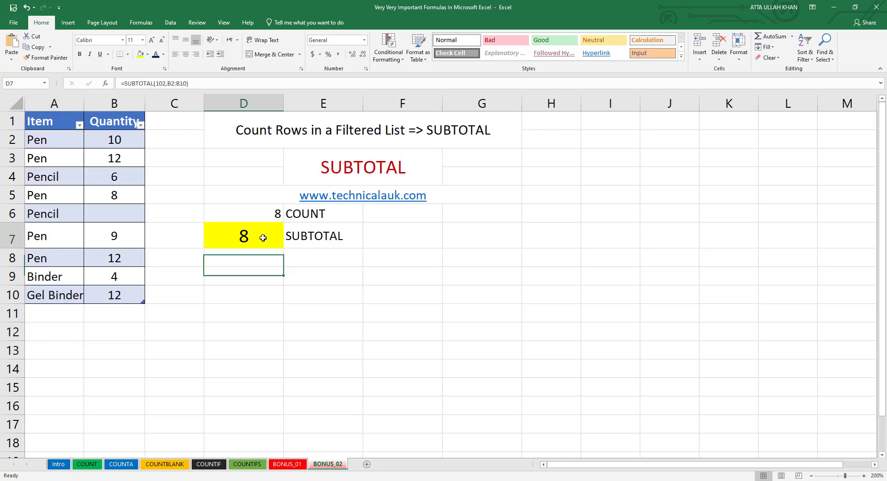
key(Delete)
click(254, 279)
click(255, 242)
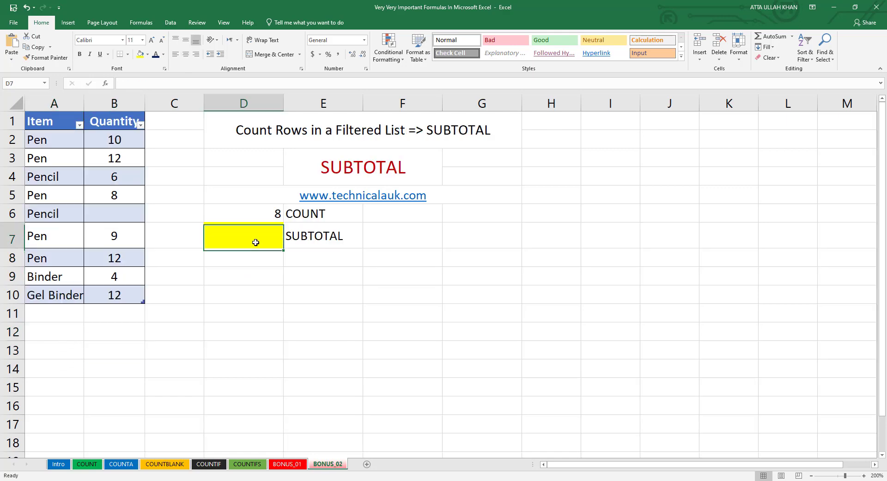
click(278, 214)
double_click(256, 212)
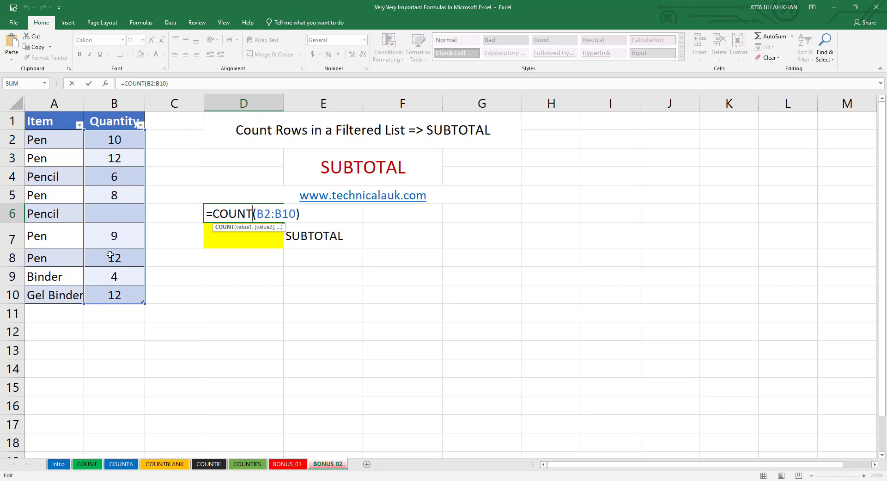
click(294, 288)
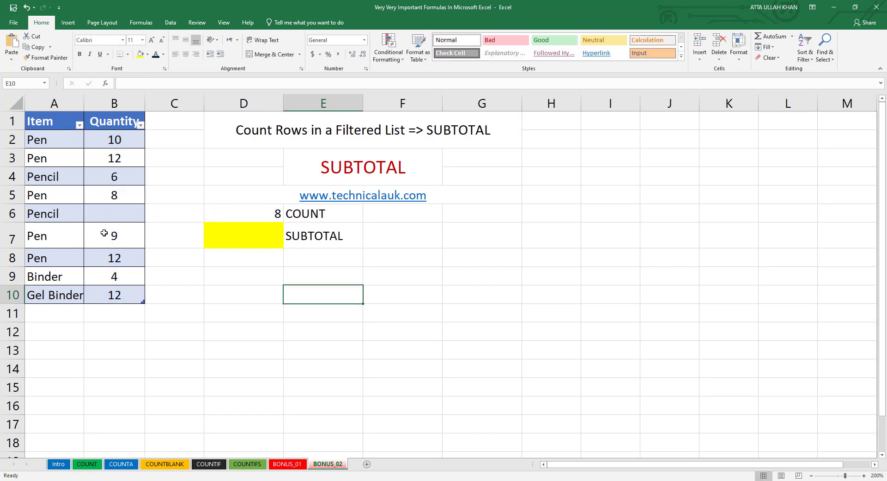
Step: Enter =SUBTOTAL(102,Table1[Quantity]) in cell D7 to count the visible numeric entries in the Quantity column
click(271, 237)
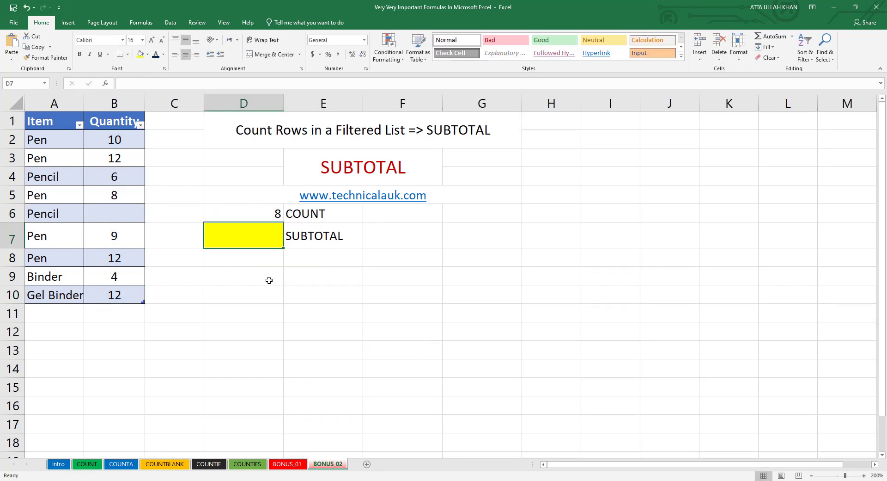
text(=subtotal)
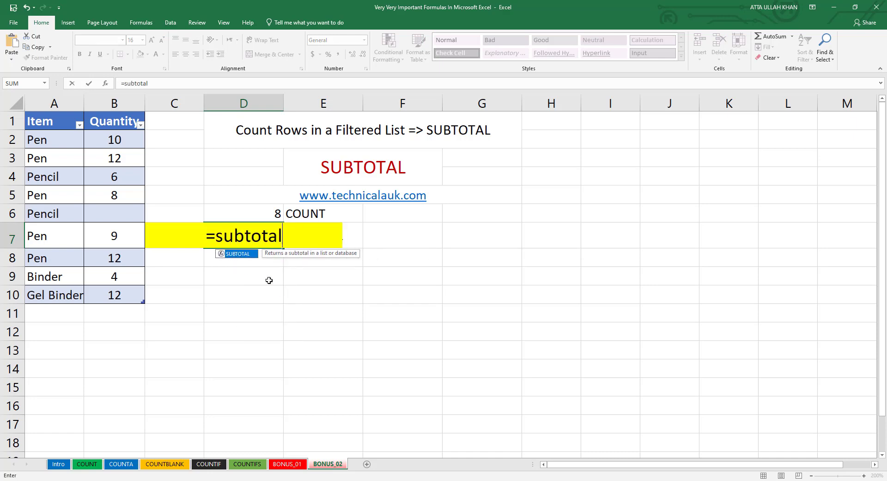
key(Tab)
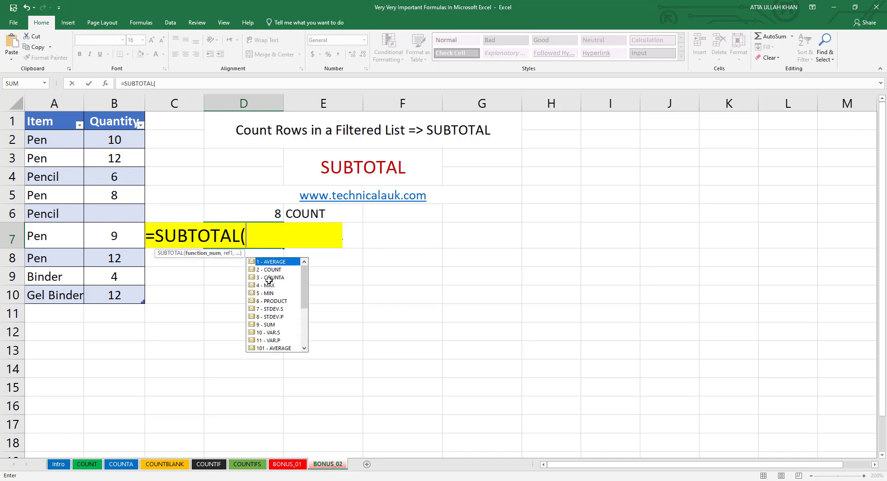
text(102,)
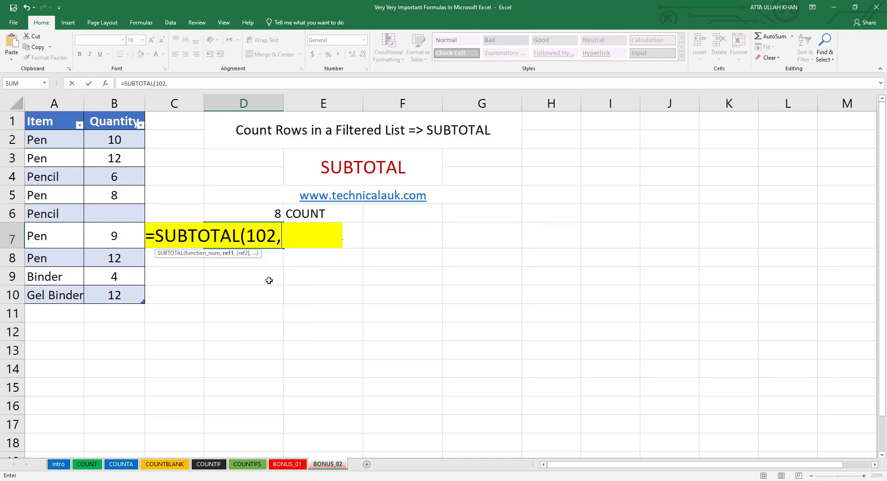
drag(123, 137, 126, 298)
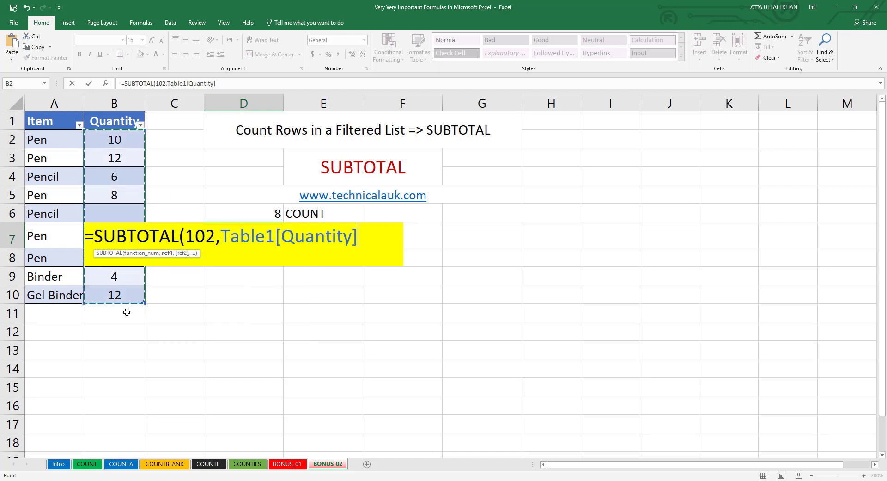
text())
key(ctrl+Return)
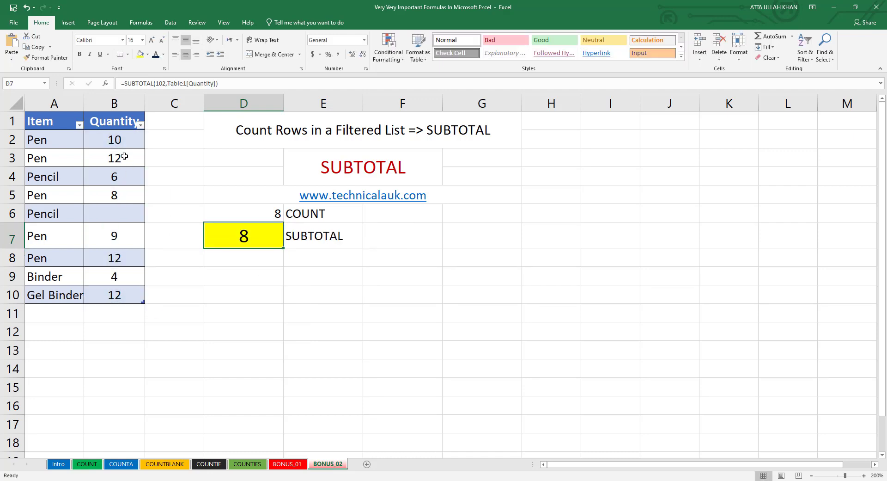
Step: Filter the Item column to exclude Gel Binder
click(79, 126)
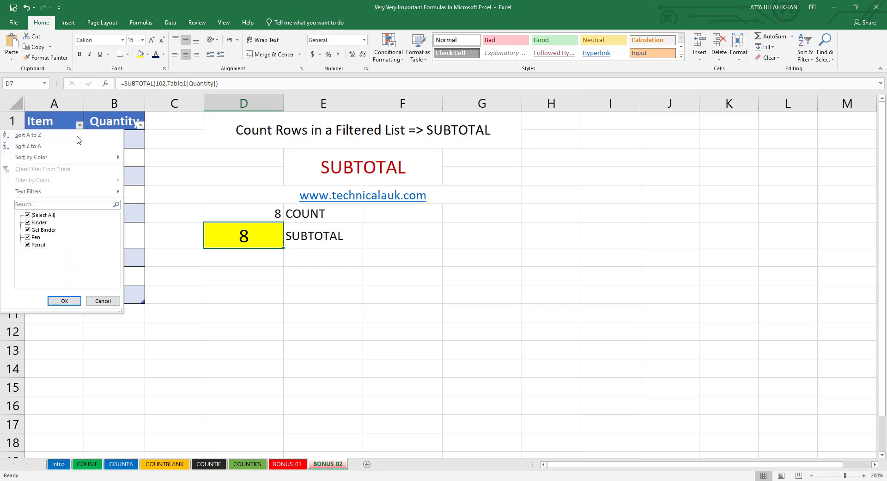
click(37, 230)
click(65, 301)
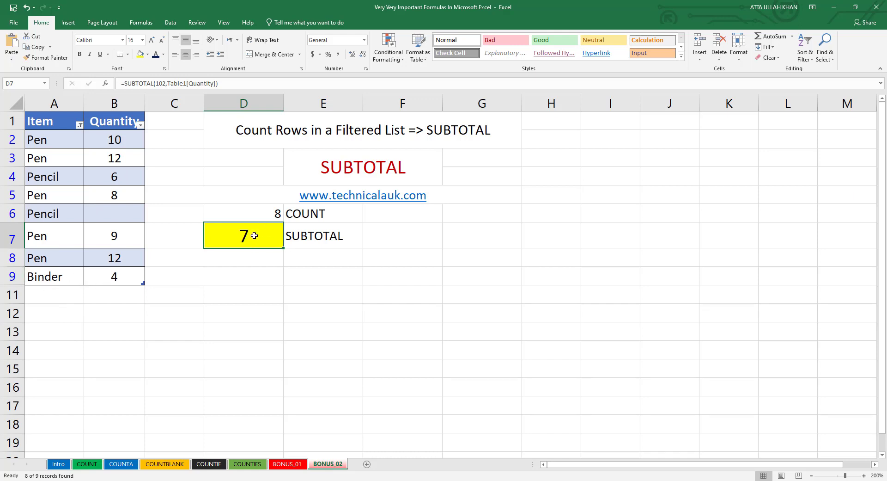
Step: Exclude Binder from the Item column filter as well and check the SUBTOTAL result against the COUNT result
click(79, 125)
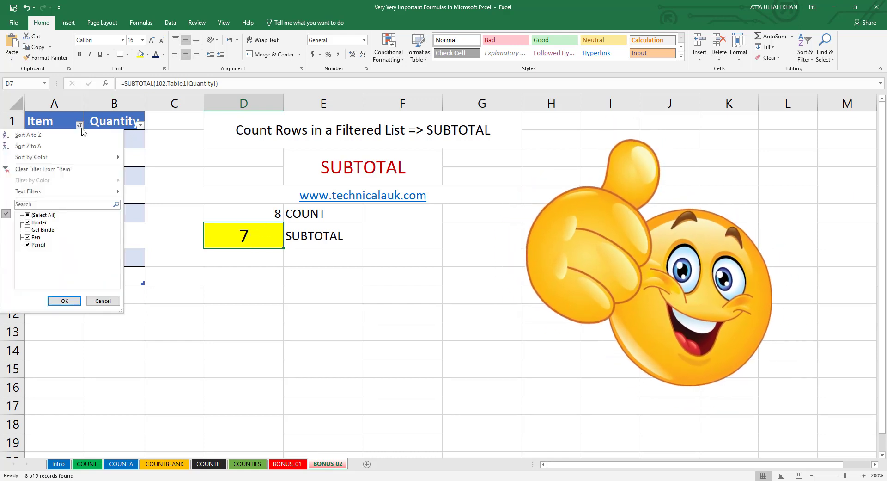
click(28, 223)
click(64, 301)
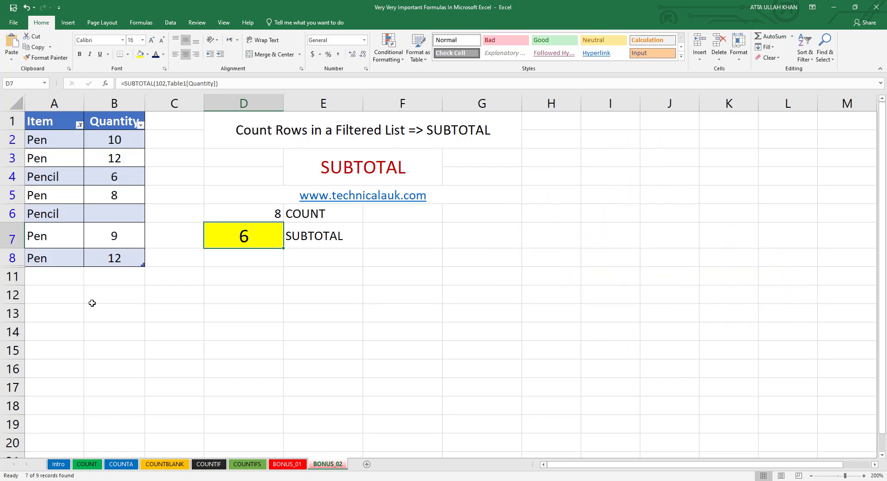
click(120, 283)
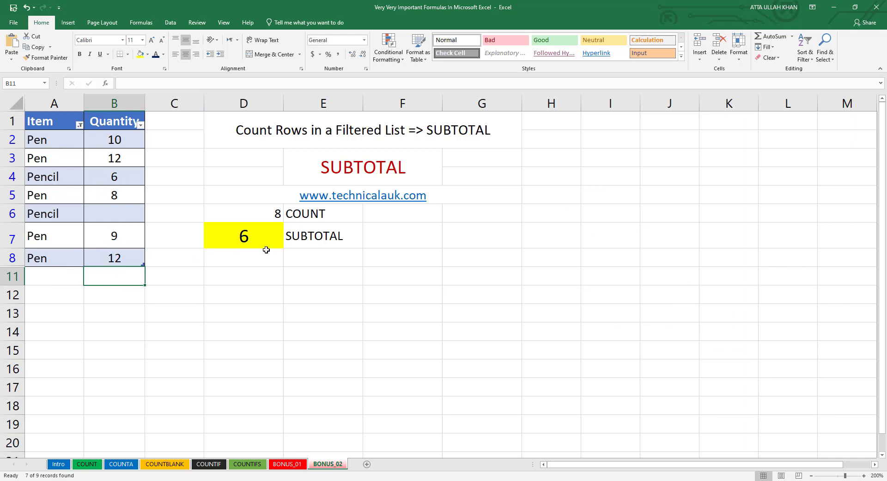
click(294, 257)
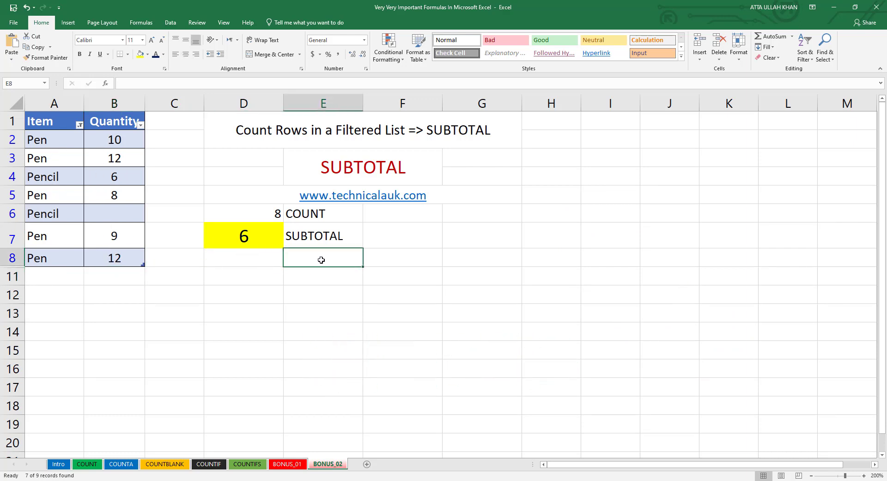